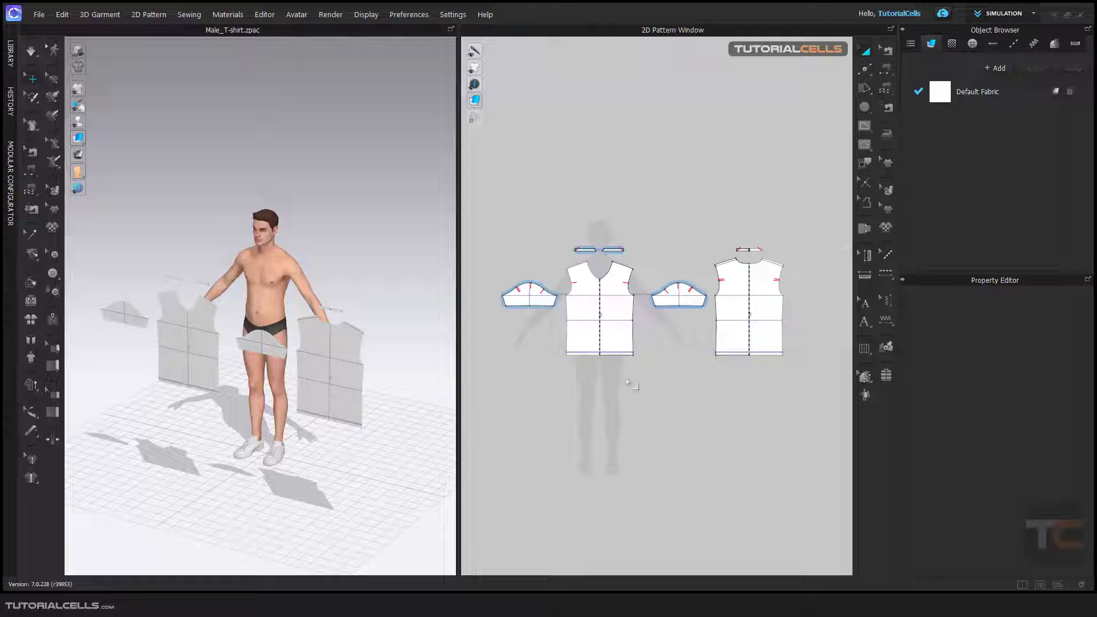
# Orbit around the avatar and turn on Show Arrangement Points
pyautogui.moveTo(444, 300)
pyautogui.mouseDown(button='right')
pyautogui.moveTo(369, 337)
pyautogui.moveTo(367, 315)
pyautogui.mouseUp(button='right')
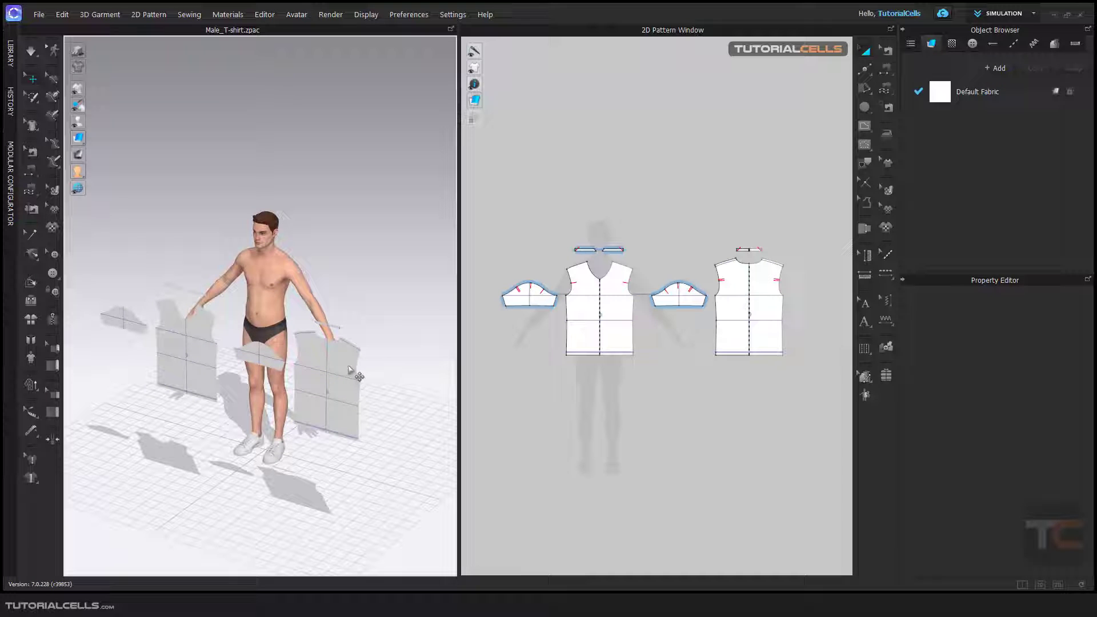
pyautogui.moveTo(284, 274); pyautogui.dragTo(270, 281, button='right')
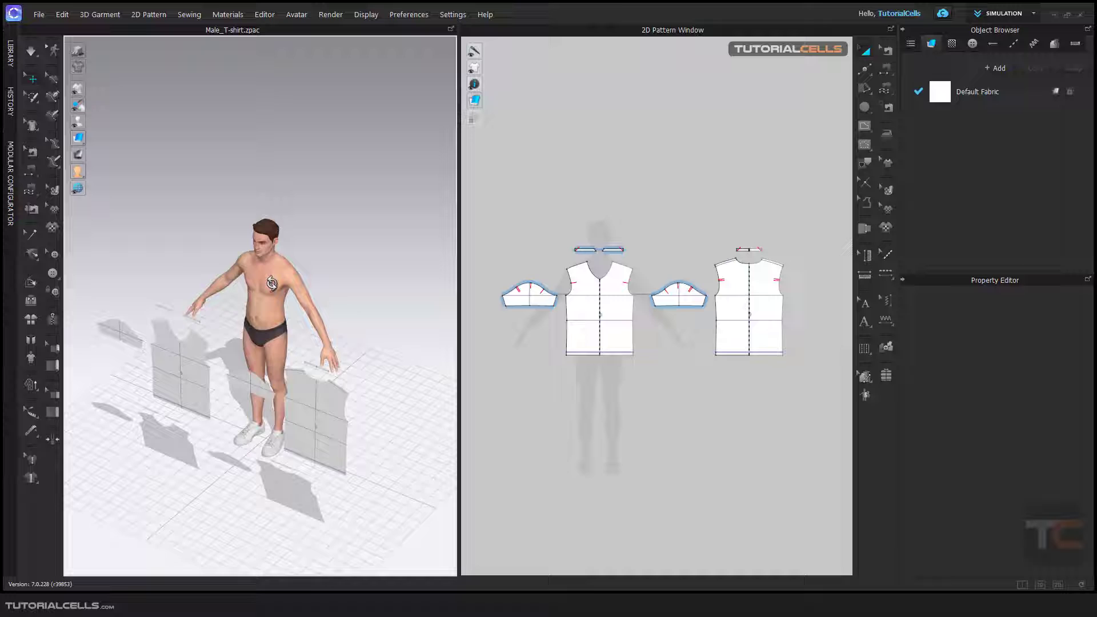
pyautogui.moveTo(271, 284); pyautogui.dragTo(276, 279, button='right')
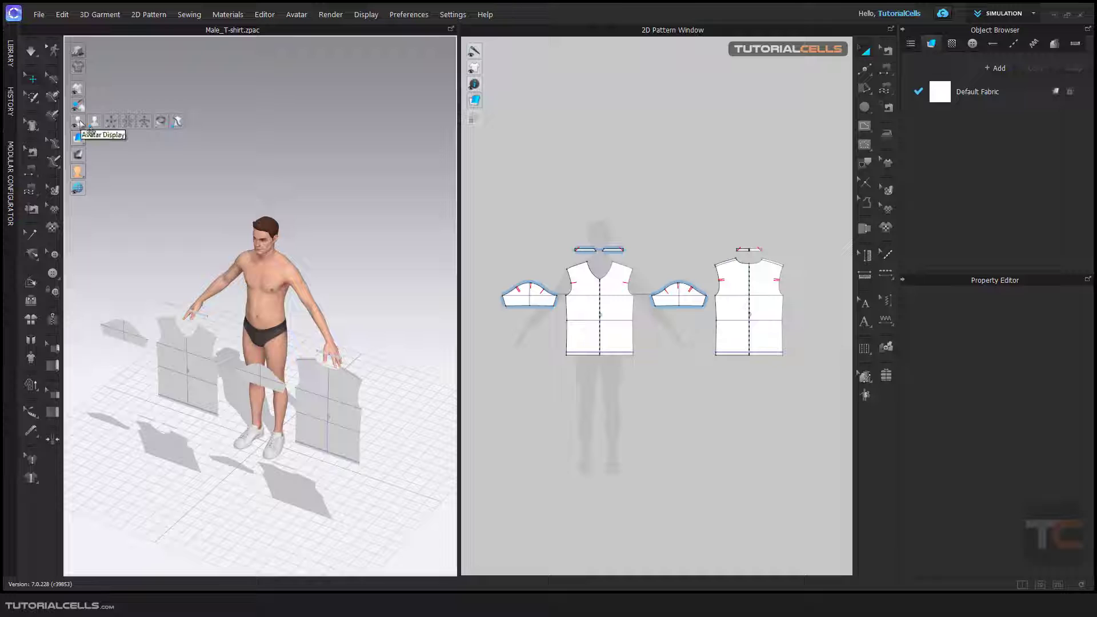
pyautogui.click(112, 125)
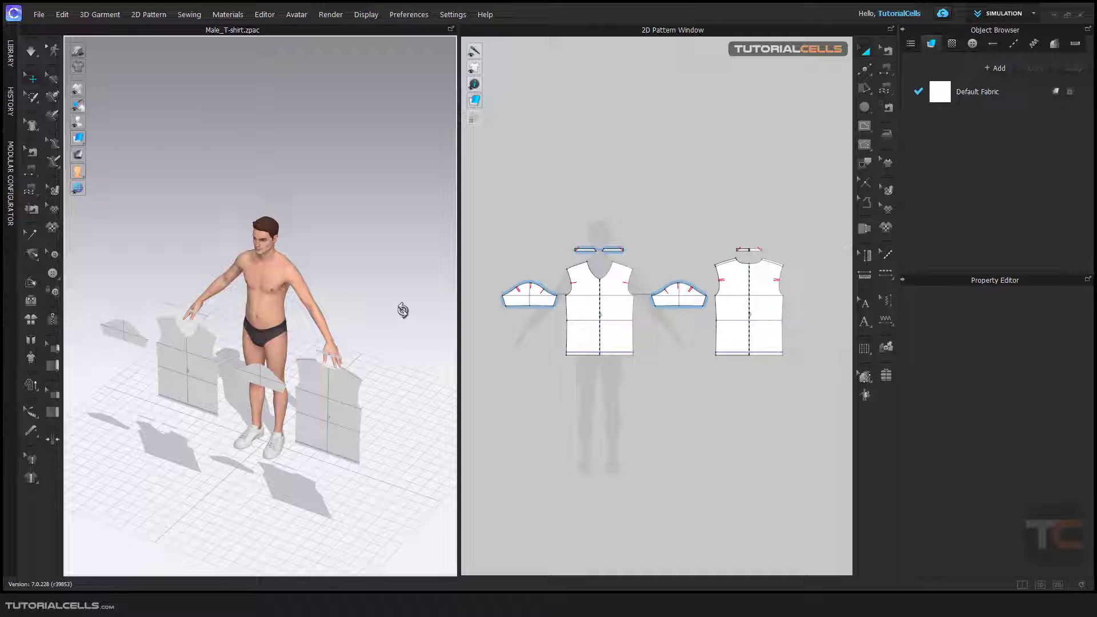
pyautogui.moveTo(400, 309)
pyautogui.mouseDown(button='right')
pyautogui.moveTo(372, 320)
pyautogui.moveTo(360, 268)
pyautogui.moveTo(355, 277)
pyautogui.moveTo(327, 254)
pyautogui.moveTo(353, 245)
pyautogui.mouseUp(button='right')
# Drag the front bodice piece onto the avatar's chest and lower it along the torso
pyautogui.click(350, 383)
pyautogui.click(208, 312)
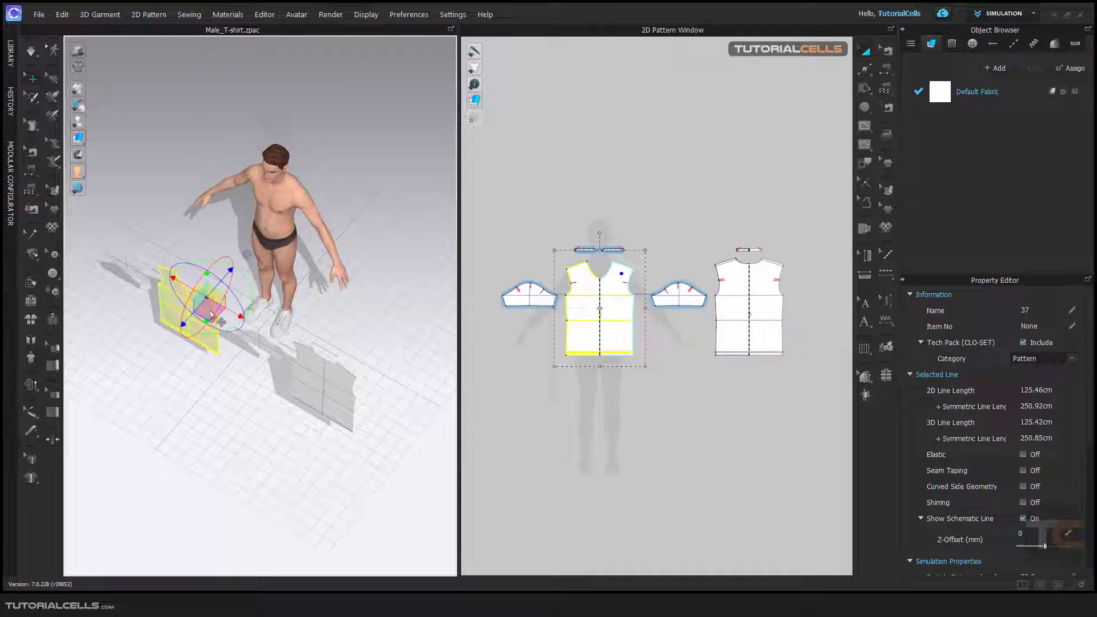
pyautogui.moveTo(220, 322); pyautogui.dragTo(294, 215)
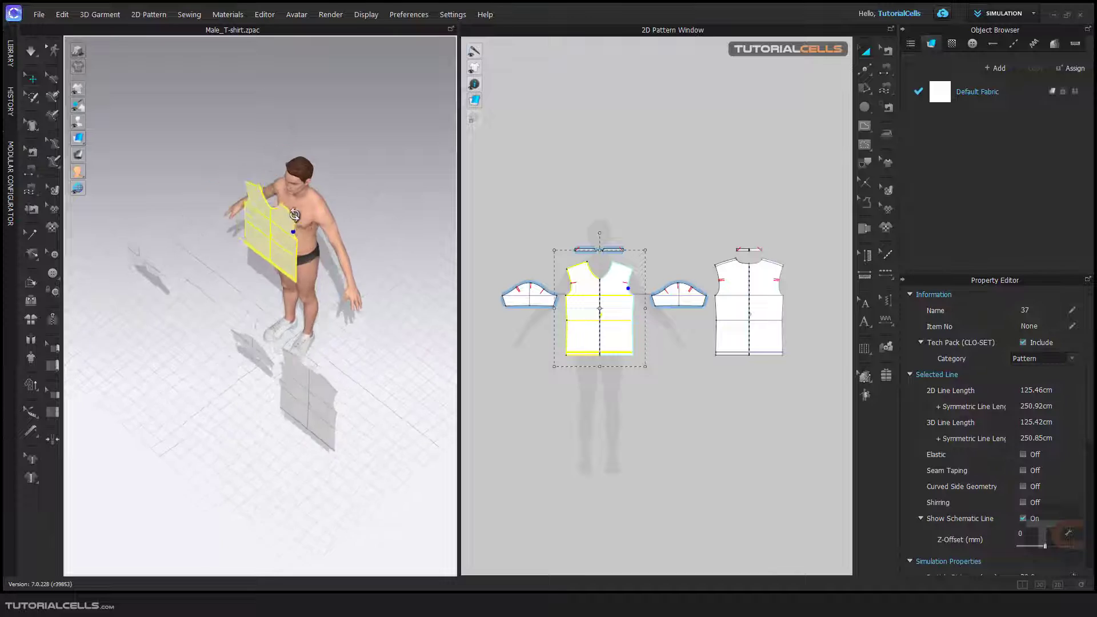
pyautogui.moveTo(294, 215)
pyautogui.mouseDown(button='right')
pyautogui.moveTo(262, 189)
pyautogui.moveTo(271, 219)
pyautogui.mouseUp(button='right')
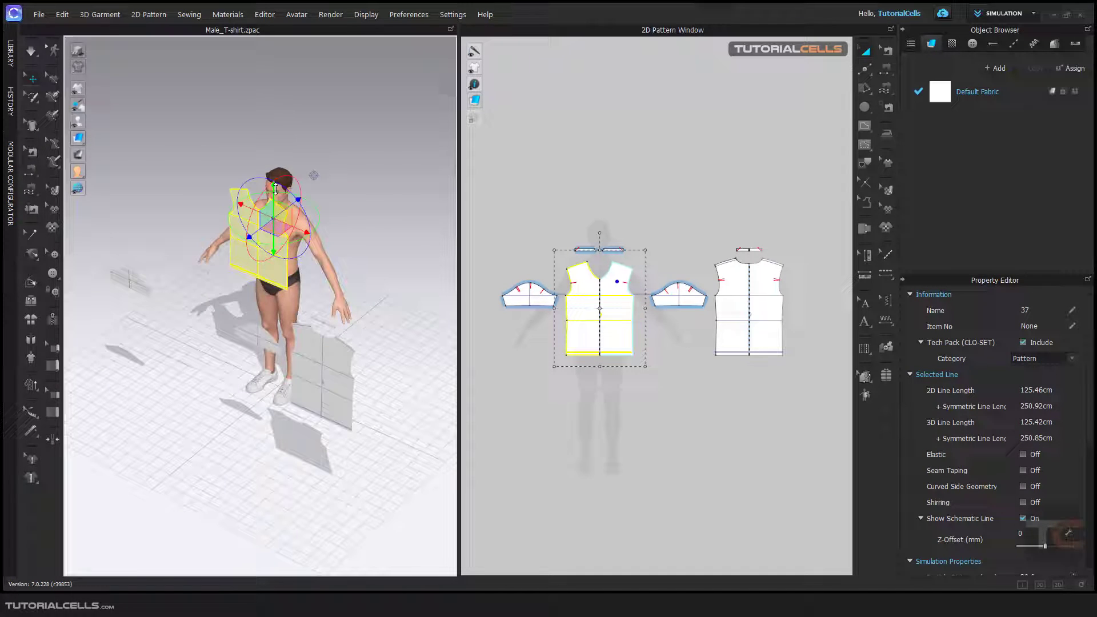
pyautogui.moveTo(274, 189); pyautogui.dragTo(274, 212)
pyautogui.moveTo(274, 212)
pyautogui.mouseDown(button='right')
pyautogui.moveTo(315, 272)
pyautogui.moveTo(260, 229)
pyautogui.mouseUp(button='right')
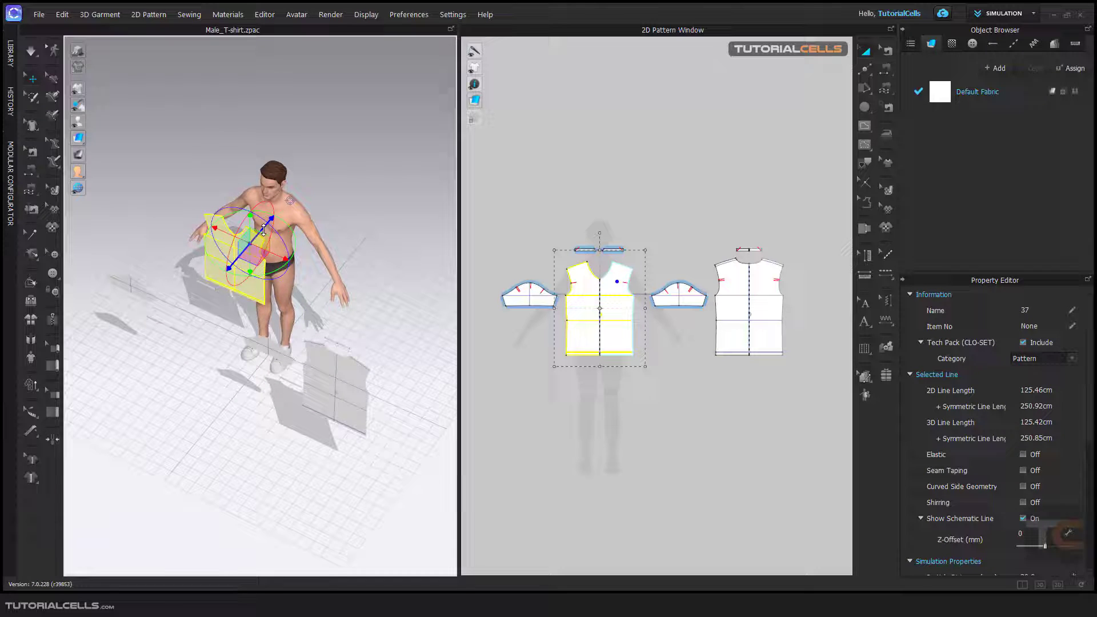
# Drag the back bodice piece onto the avatar's back and settle it there
pyautogui.click(334, 387)
pyautogui.moveTo(334, 386); pyautogui.dragTo(339, 399, button='right')
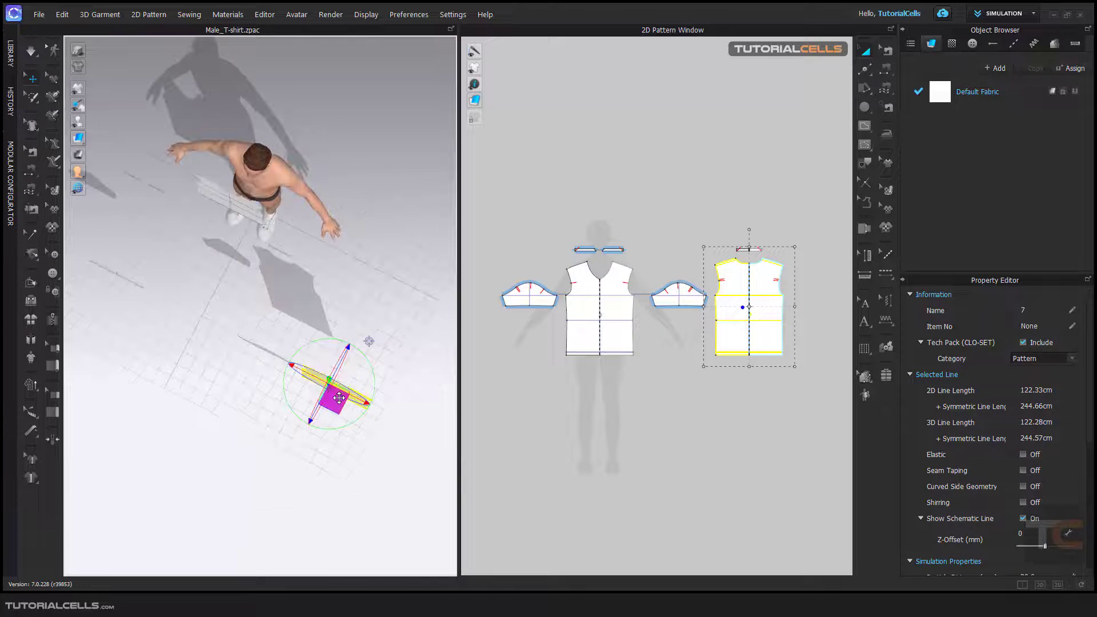
pyautogui.moveTo(340, 397); pyautogui.dragTo(280, 159)
pyautogui.moveTo(280, 160)
pyautogui.mouseDown(button='right')
pyautogui.moveTo(288, 226)
pyautogui.moveTo(324, 224)
pyautogui.mouseUp(button='right')
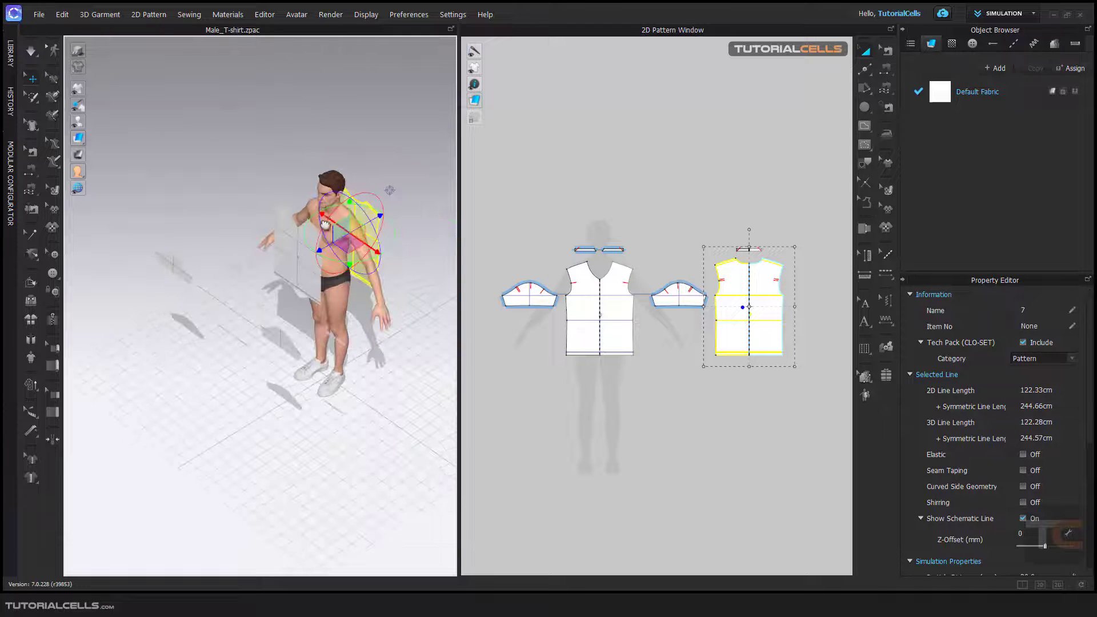
pyautogui.scroll(5, 324, 224)
pyautogui.moveTo(324, 224)
pyautogui.mouseDown(button='right')
pyautogui.moveTo(322, 172)
pyautogui.moveTo(280, 213)
pyautogui.moveTo(397, 258)
pyautogui.moveTo(354, 253)
pyautogui.moveTo(387, 287)
pyautogui.moveTo(201, 184)
pyautogui.moveTo(159, 191)
pyautogui.mouseUp(button='right')
pyautogui.scroll(-2, 321, 172)
pyautogui.scroll(2, 374, 283)
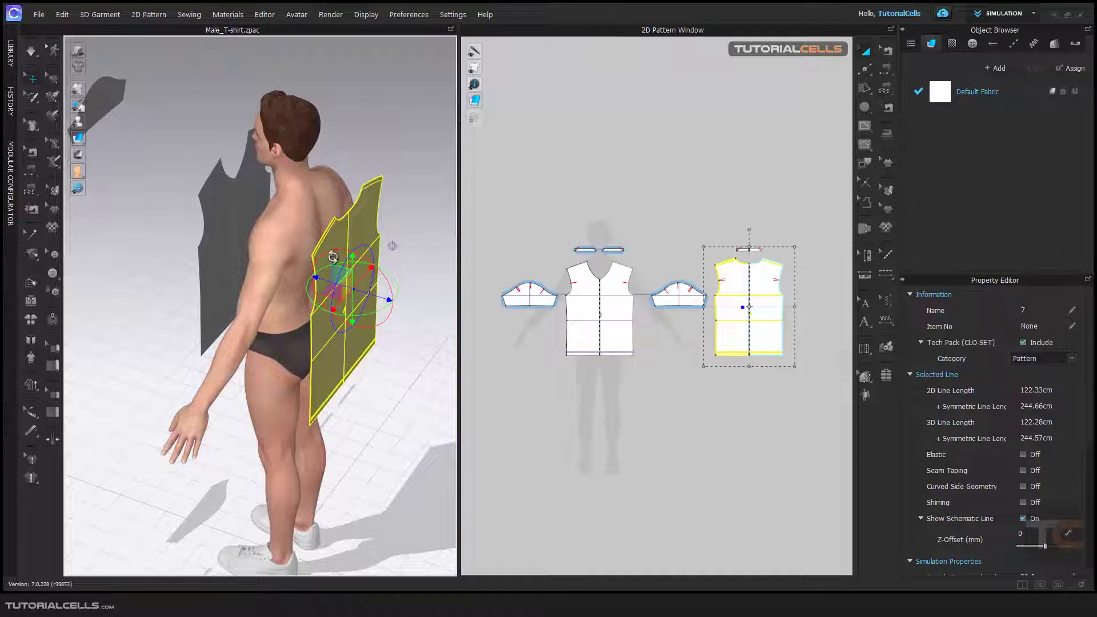
pyautogui.moveTo(364, 255)
pyautogui.mouseDown(button='right')
pyautogui.moveTo(344, 246)
pyautogui.moveTo(362, 237)
pyautogui.mouseUp(button='right')
# Flip the back bodice piece vertically
pyautogui.click(387, 152)
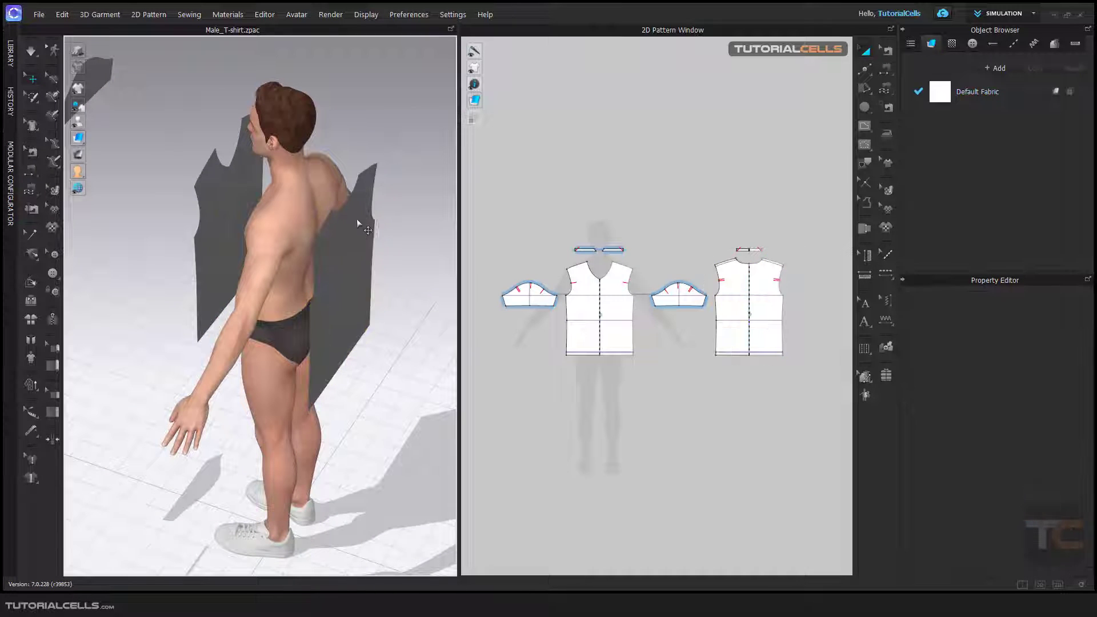
pyautogui.click(344, 248)
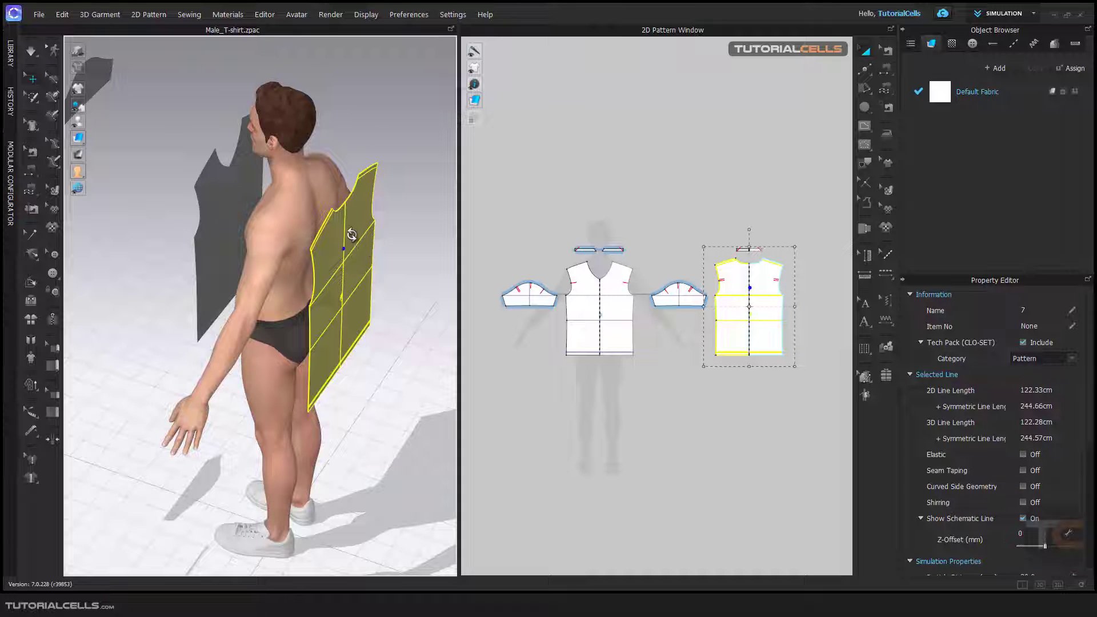
pyautogui.moveTo(359, 242)
pyautogui.mouseDown(button='right')
pyautogui.moveTo(316, 208)
pyautogui.moveTo(352, 235)
pyautogui.mouseUp(button='right')
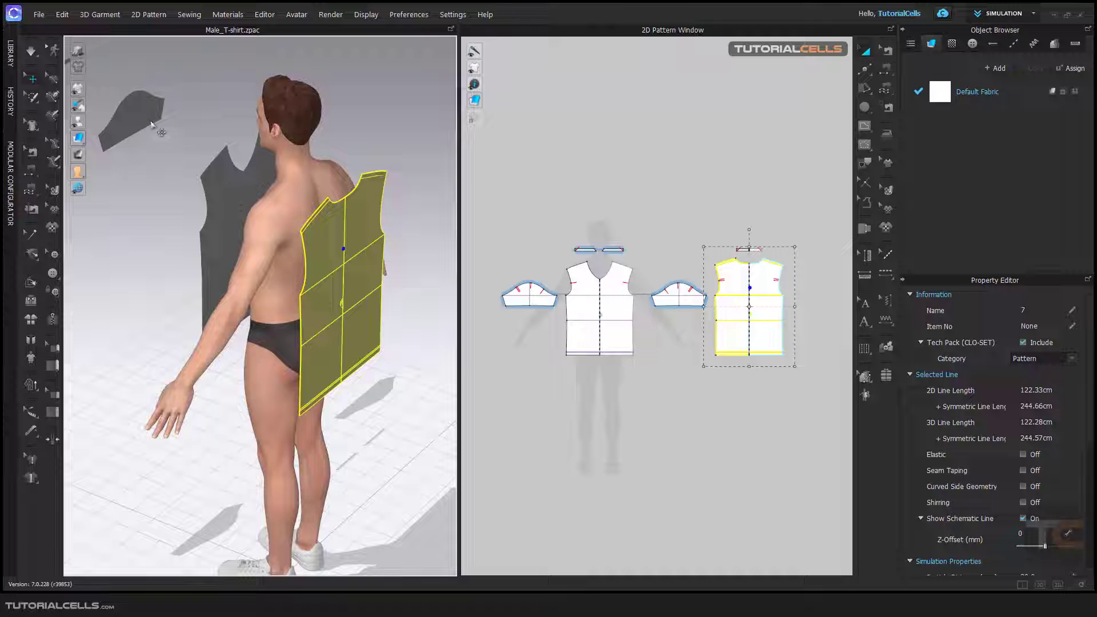
pyautogui.rightClick(346, 216)
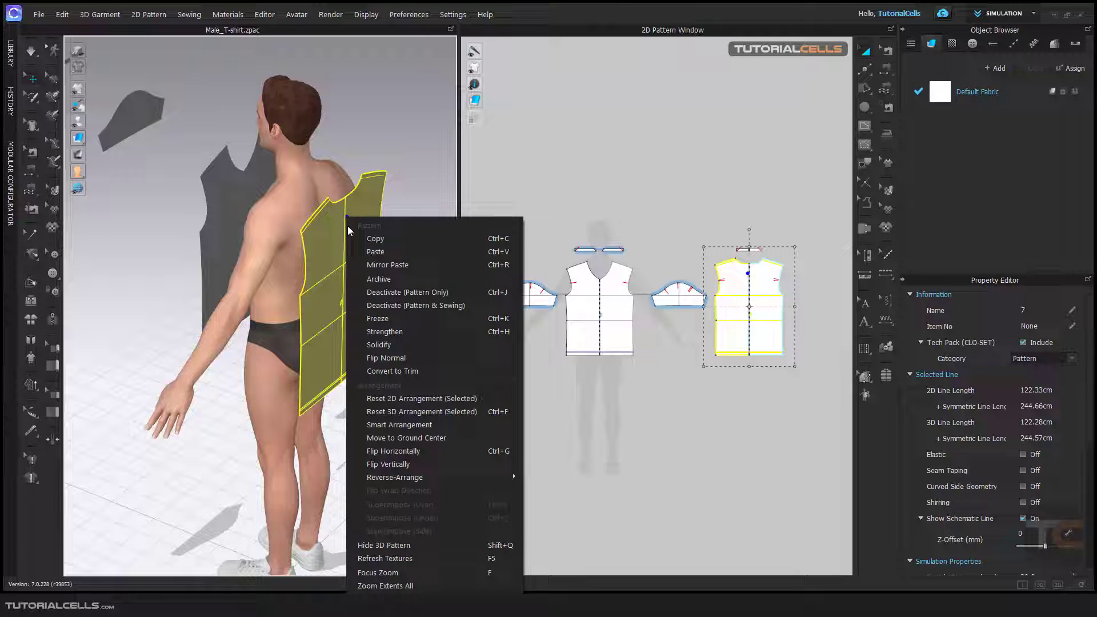
pyautogui.moveTo(394, 477)
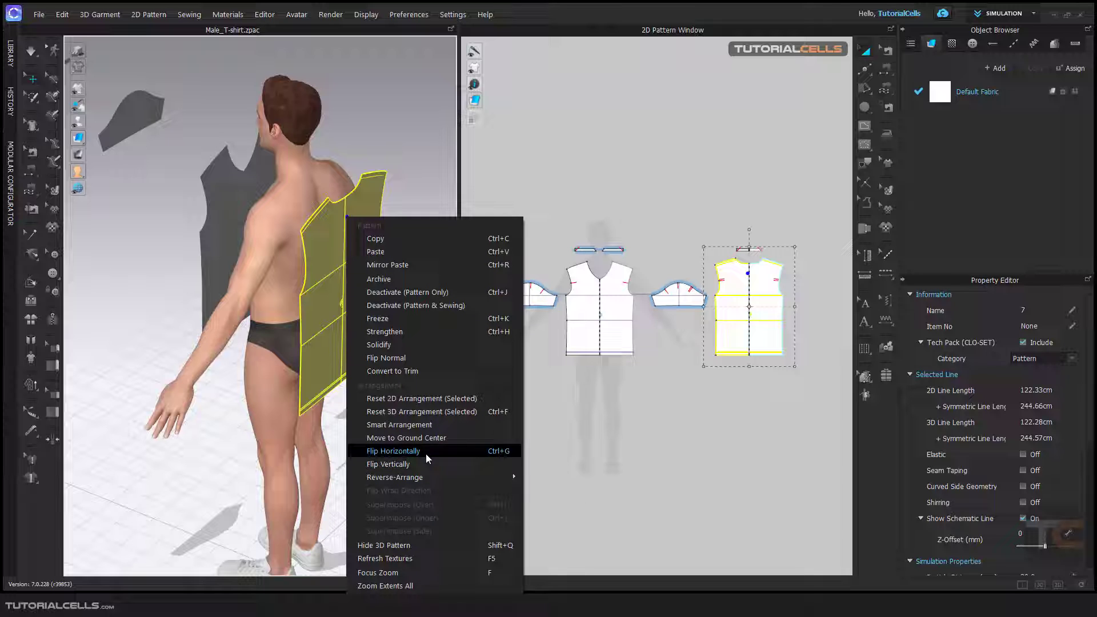
pyautogui.click(423, 461)
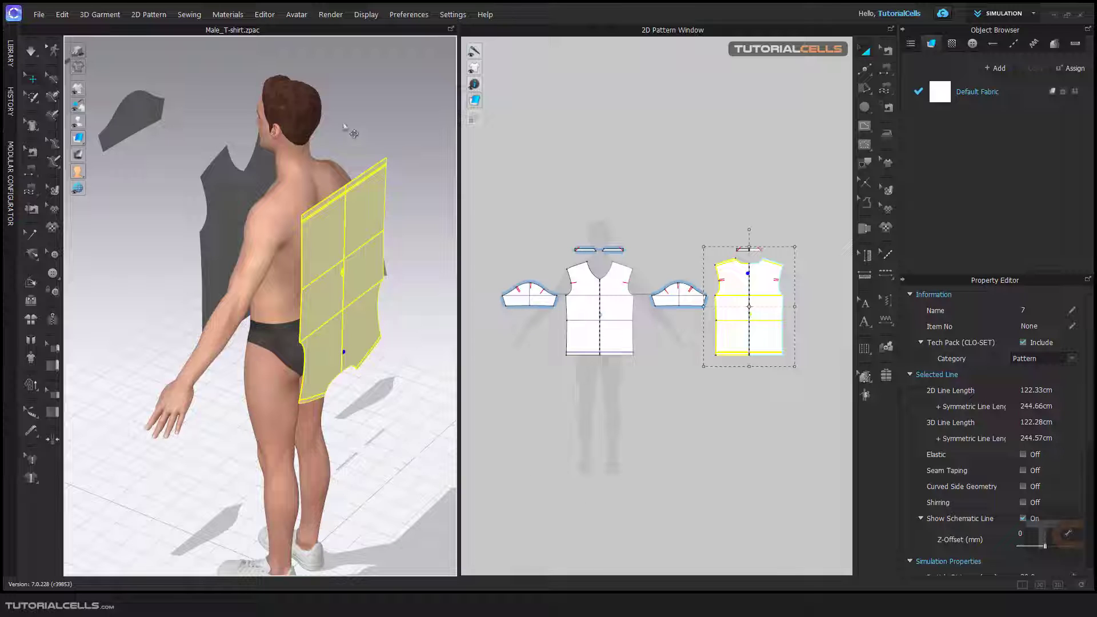
# Flip the back bodice piece horizontally
pyautogui.rightClick(352, 288)
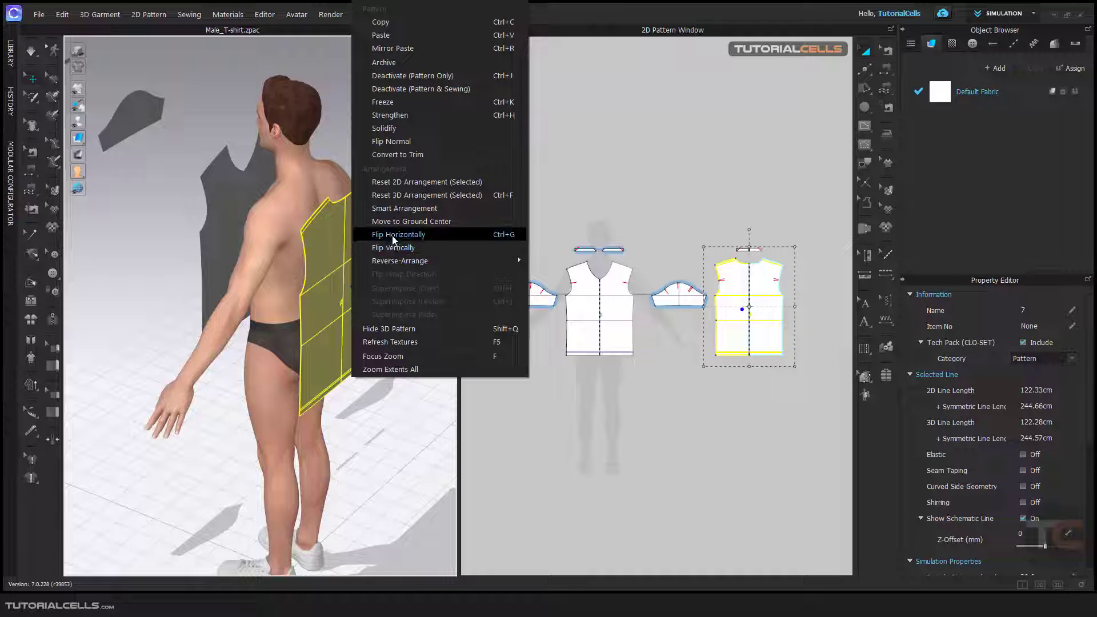
pyautogui.click(510, 235)
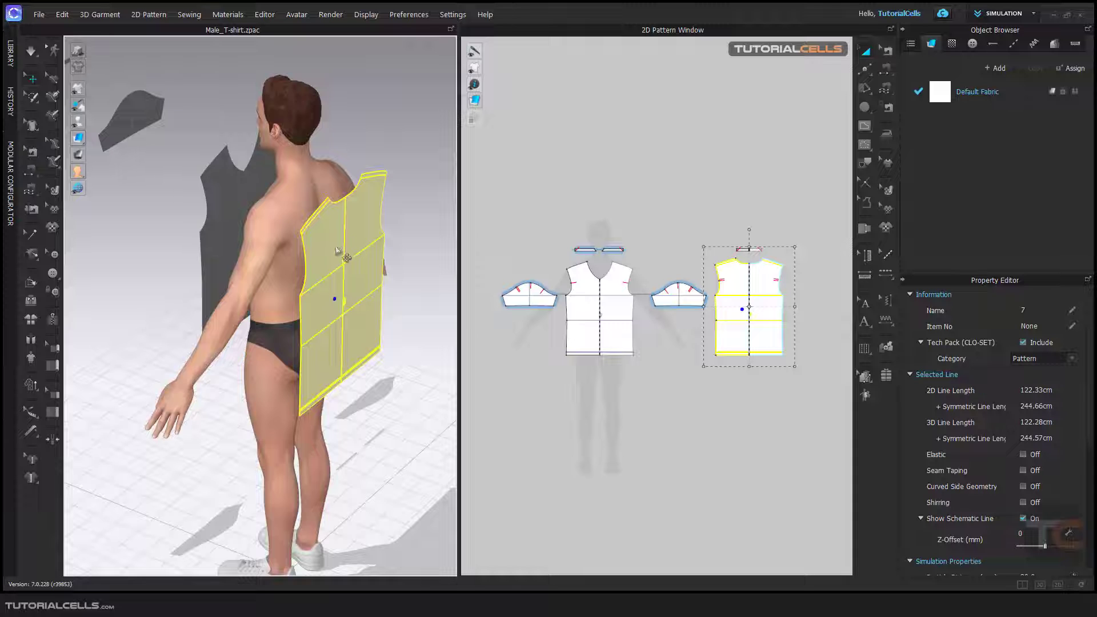
pyautogui.moveTo(343, 255)
pyautogui.mouseDown(button='right')
pyautogui.moveTo(424, 245)
pyautogui.moveTo(333, 248)
pyautogui.moveTo(417, 255)
pyautogui.moveTo(221, 238)
pyautogui.moveTo(280, 252)
pyautogui.moveTo(305, 281)
pyautogui.mouseUp(button='right')
pyautogui.click(416, 243)
pyautogui.scroll(-2, 282, 257)
pyautogui.scroll(-2, 289, 267)
pyautogui.scroll(-2, 292, 274)
pyautogui.scroll(-2, 295, 279)
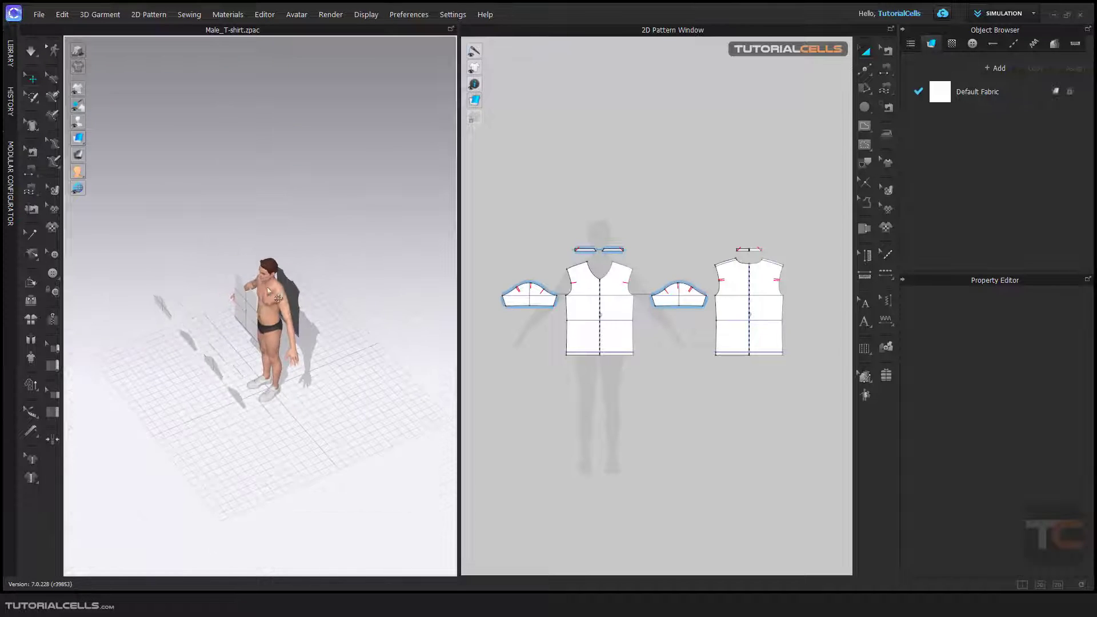
# Return the back and front bodice pieces to their floor arrangement
pyautogui.click(305, 281)
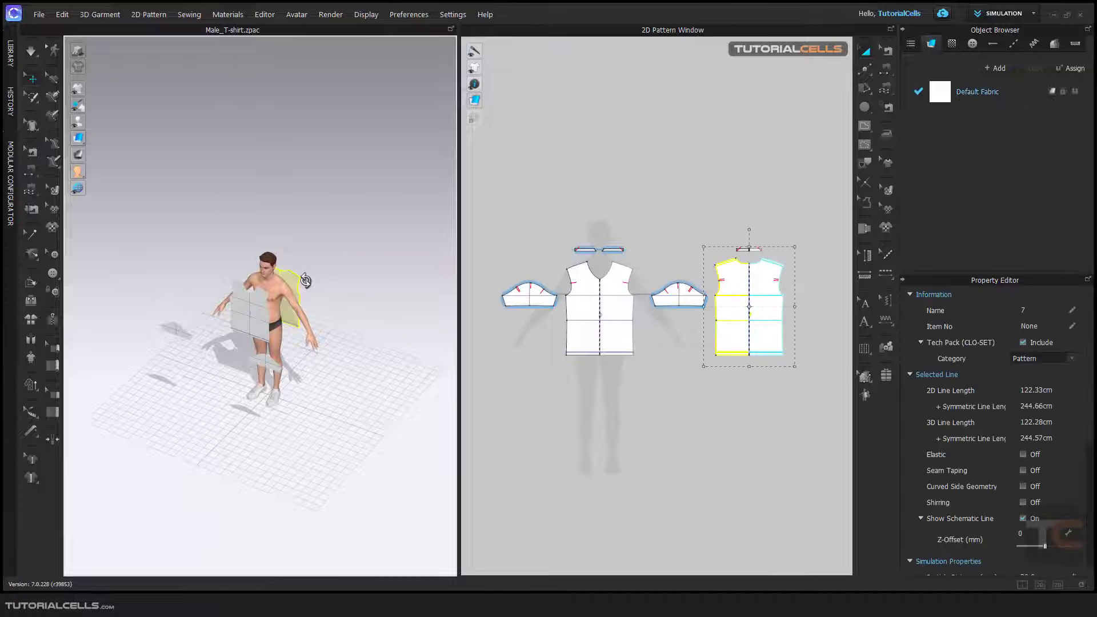
pyautogui.click(305, 281)
pyautogui.hotkey('ctrl', 'z')
pyautogui.hotkey('ctrl', 'z')
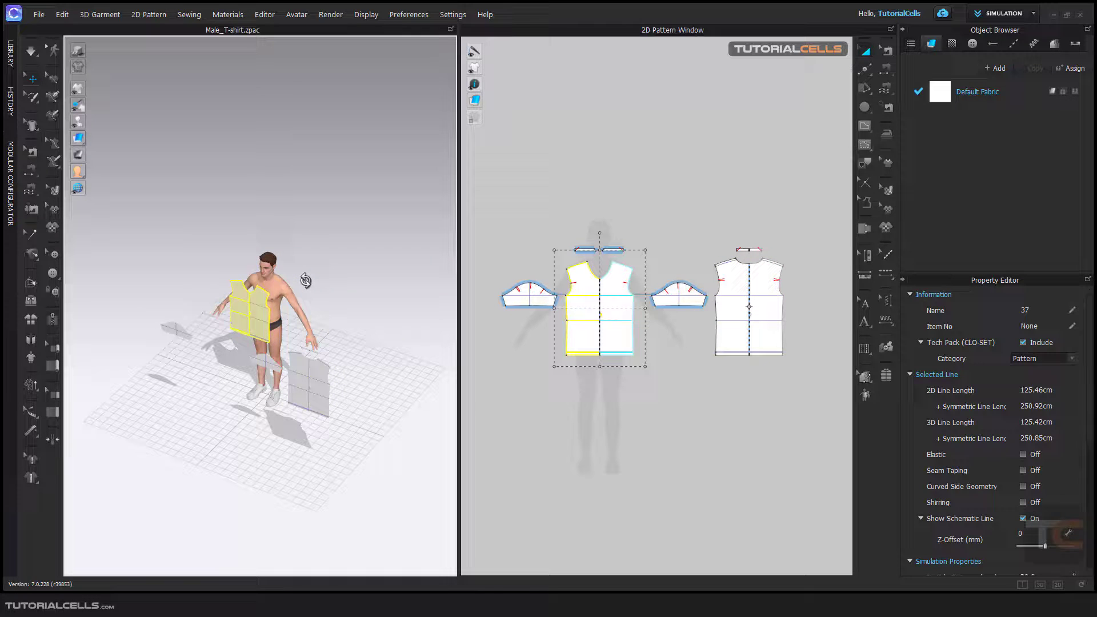
pyautogui.hotkey('ctrl', 'z')
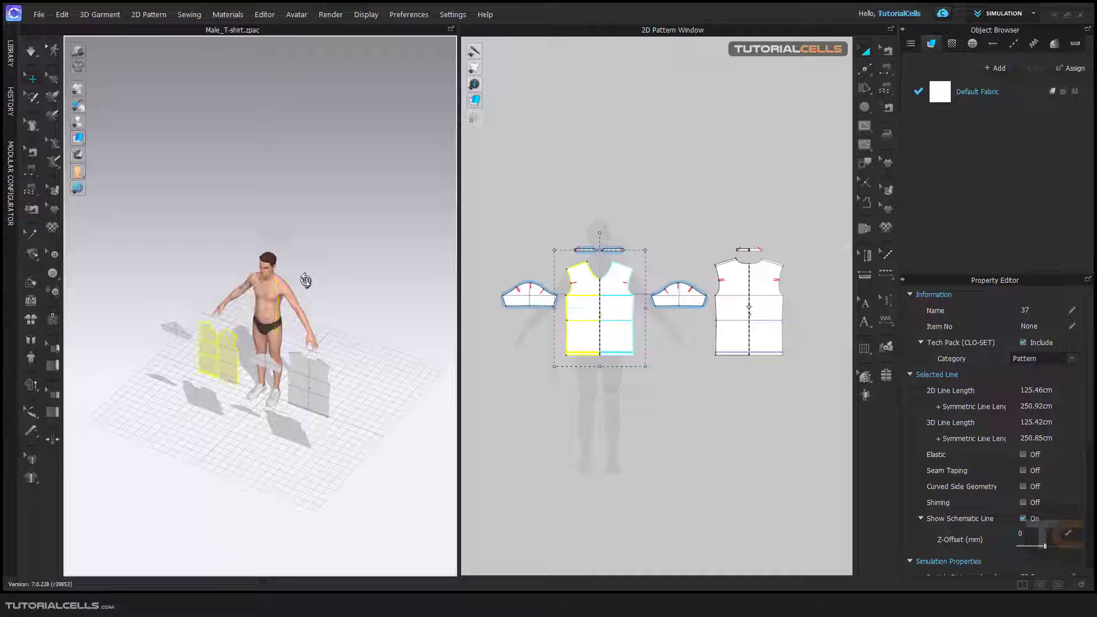
pyautogui.scroll(2, 267, 310)
pyautogui.scroll(3, 267, 310)
pyautogui.scroll(2, 266, 311)
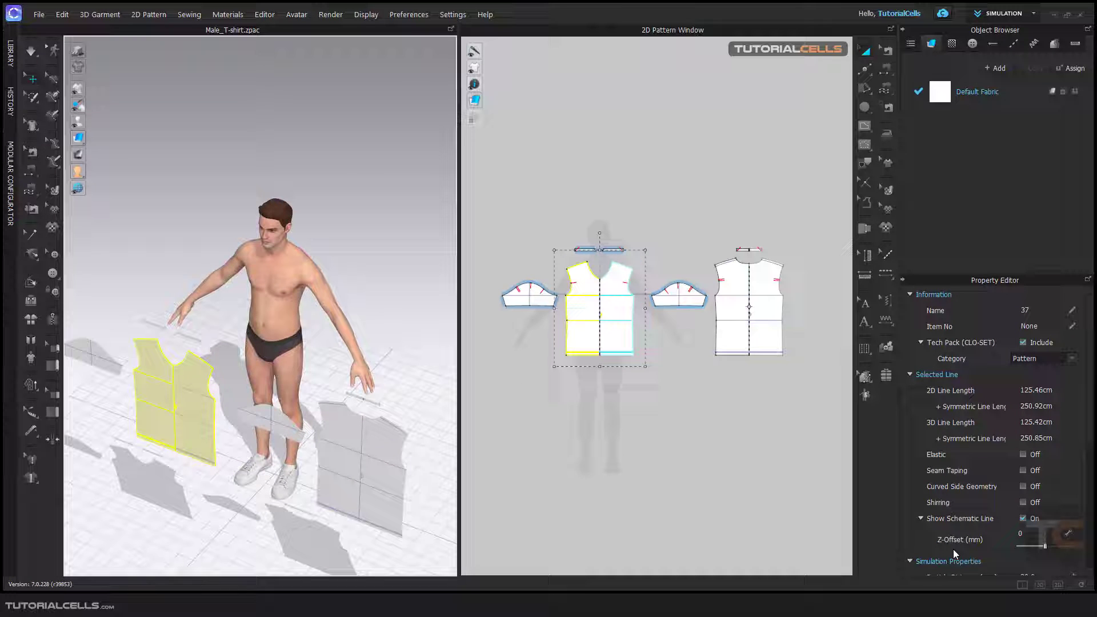
# Switch to the 3D-only layout and view the avatar from higher up
pyautogui.click(1039, 584)
pyautogui.moveTo(657, 428)
pyautogui.mouseDown(button='right')
pyautogui.moveTo(638, 387)
pyautogui.moveTo(641, 396)
pyautogui.mouseUp(button='right')
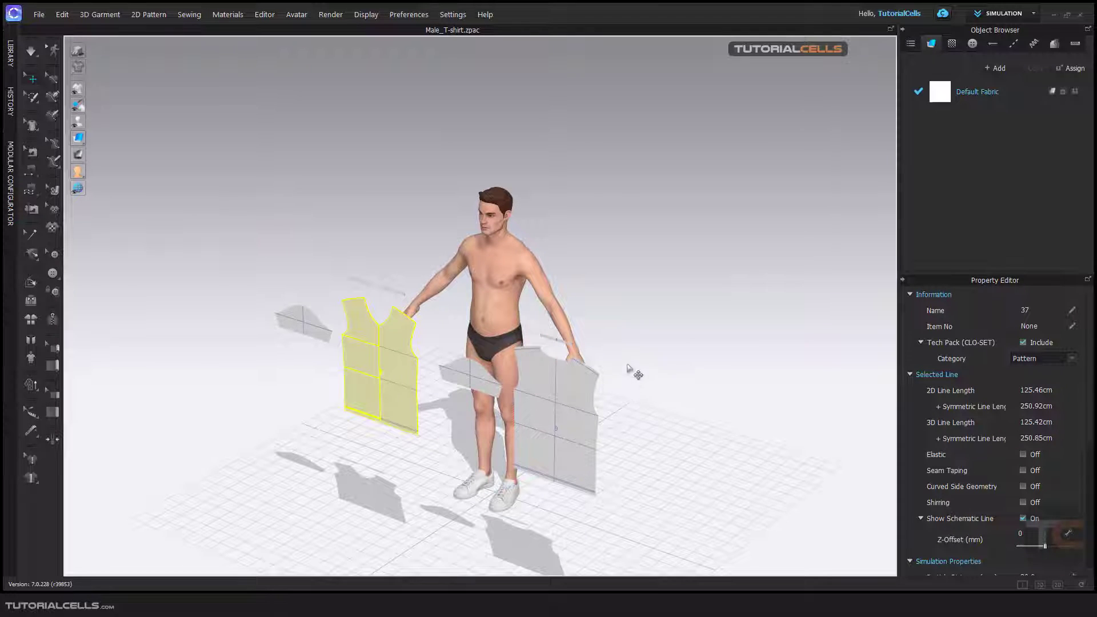
pyautogui.moveTo(542, 316); pyautogui.dragTo(536, 338, button='right')
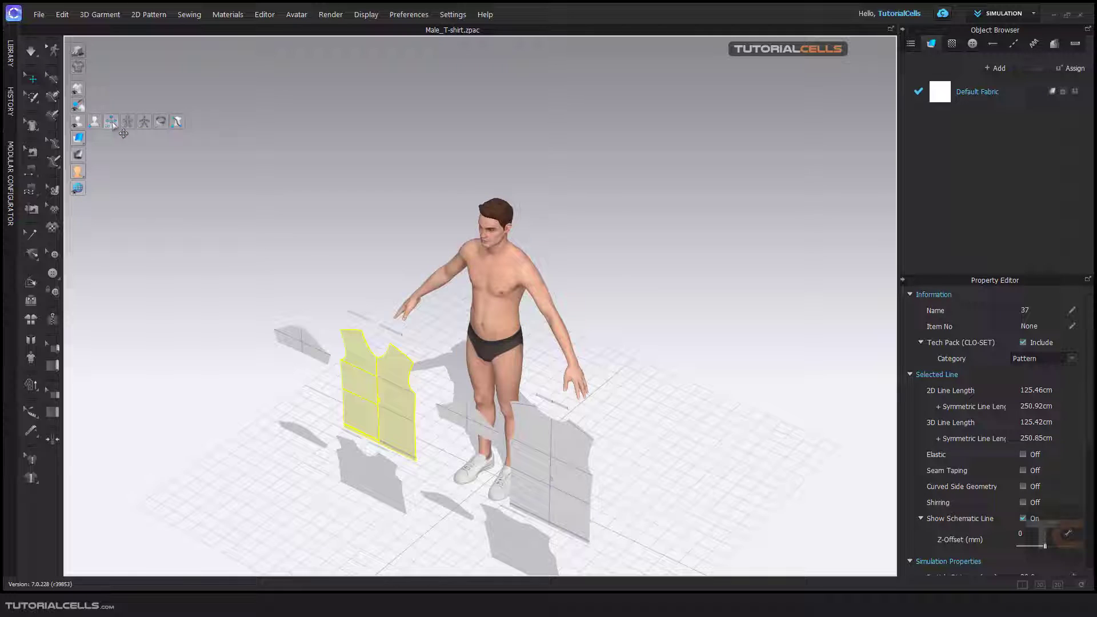
# Show arrangement points and wrap the front pattern onto the chest arrangement point
pyautogui.click(112, 122)
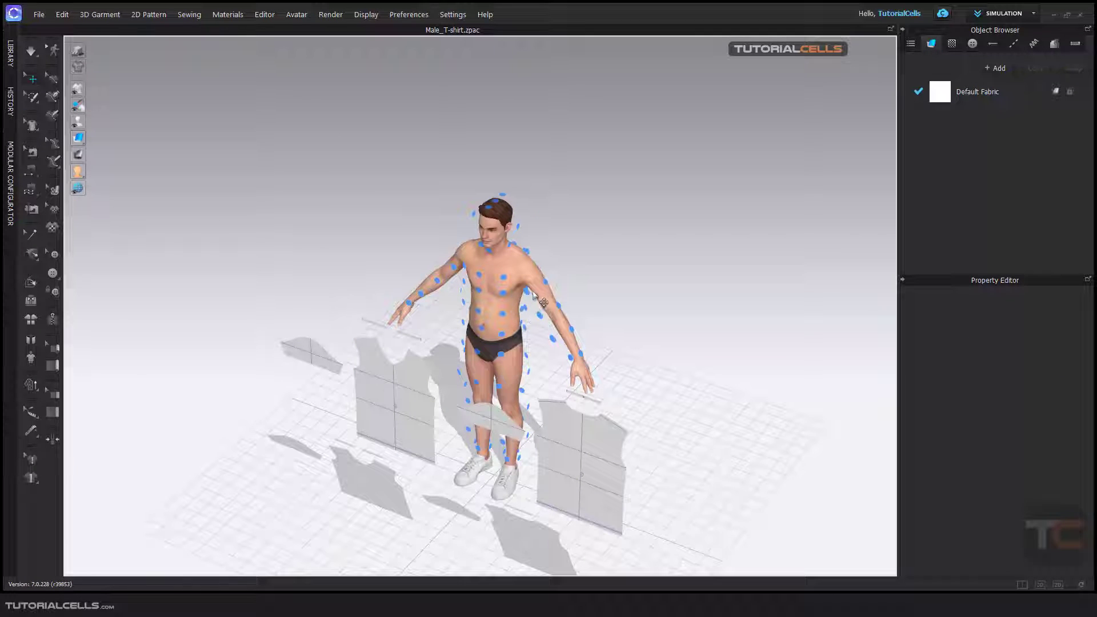
pyautogui.click(410, 393)
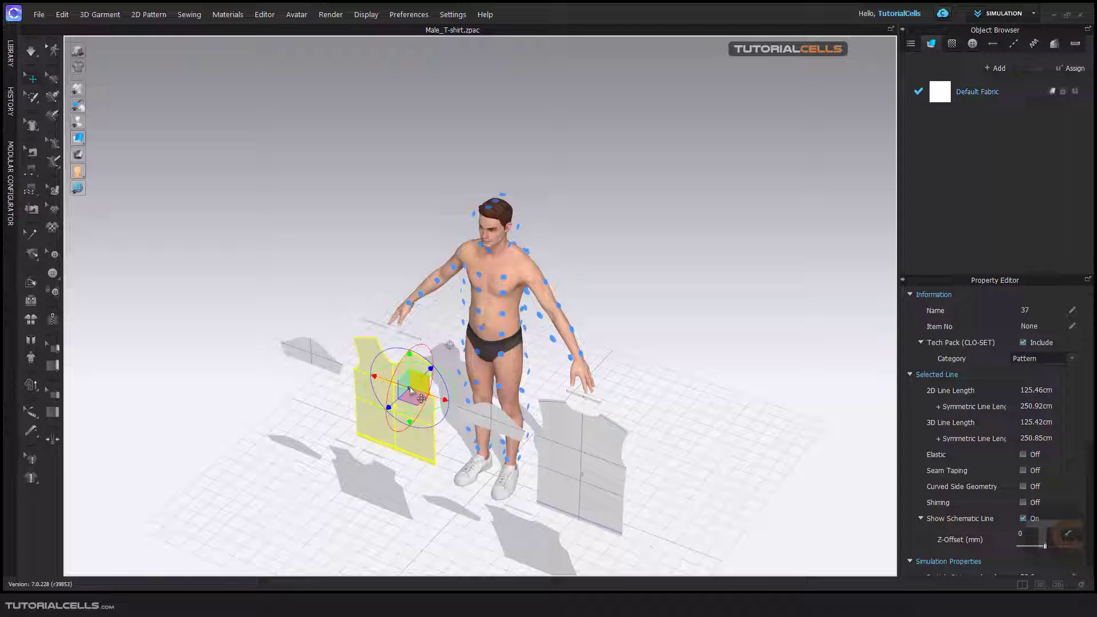
pyautogui.moveTo(411, 387); pyautogui.dragTo(416, 392, button='right')
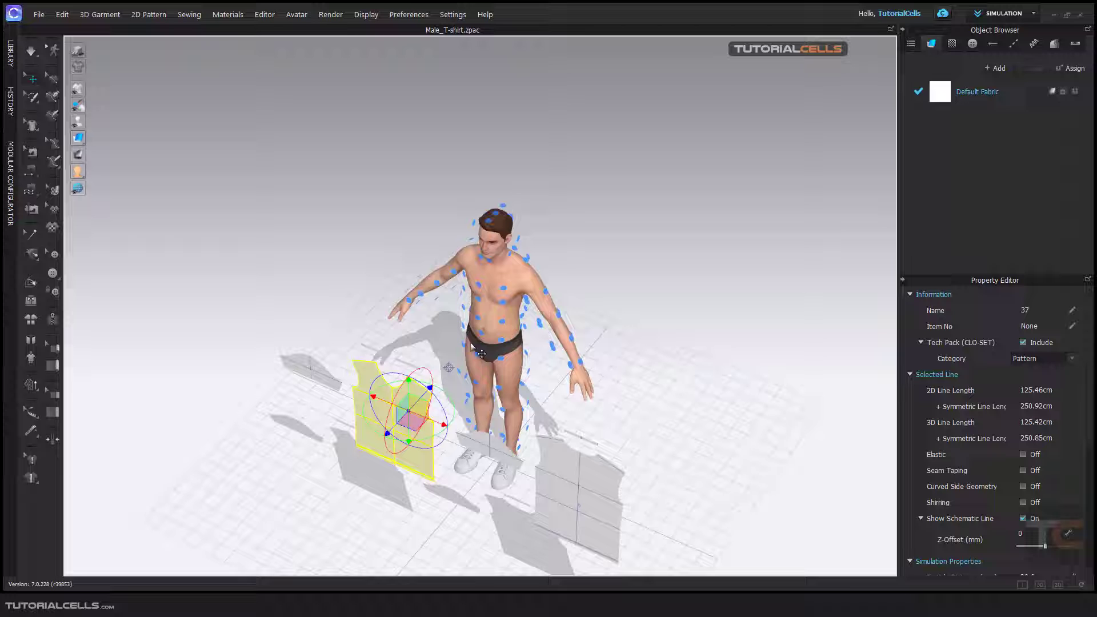
pyautogui.click(478, 318)
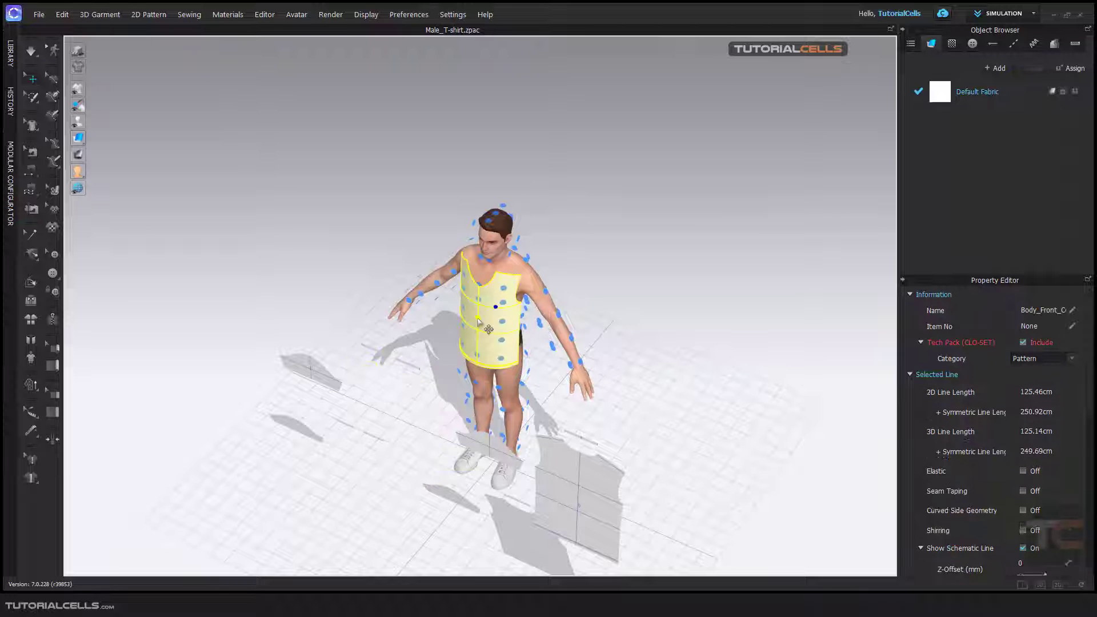
pyautogui.moveTo(586, 330)
pyautogui.mouseDown(button='right')
pyautogui.moveTo(598, 304)
pyautogui.moveTo(566, 312)
pyautogui.mouseUp(button='right')
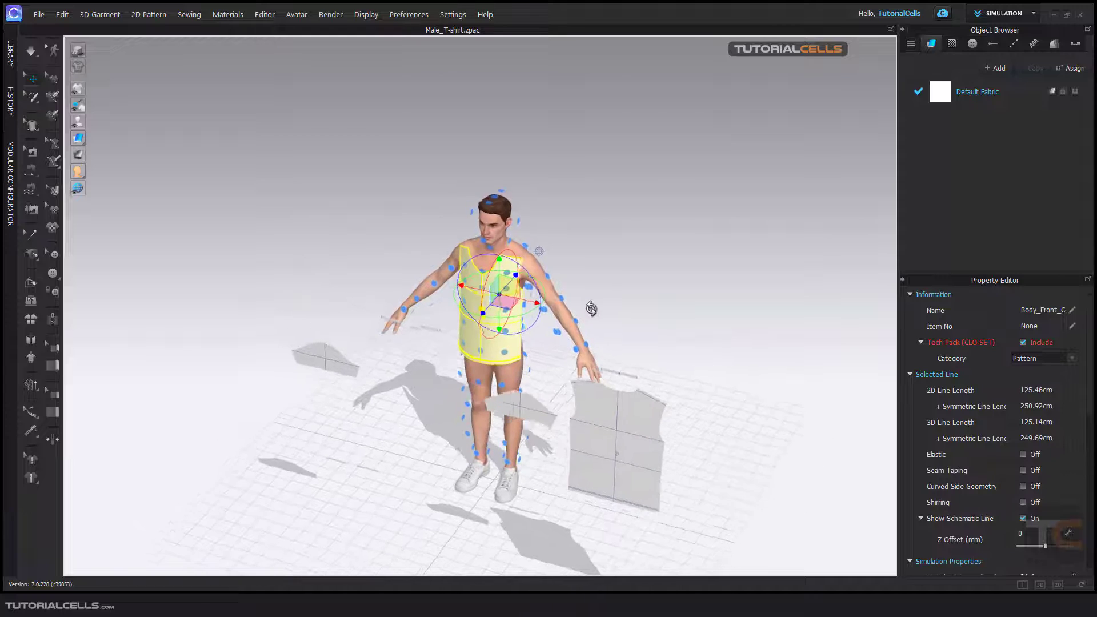
# Place the back pattern on a back arrangement point
pyautogui.click(515, 435)
pyautogui.moveTo(514, 436); pyautogui.dragTo(517, 337, button='right')
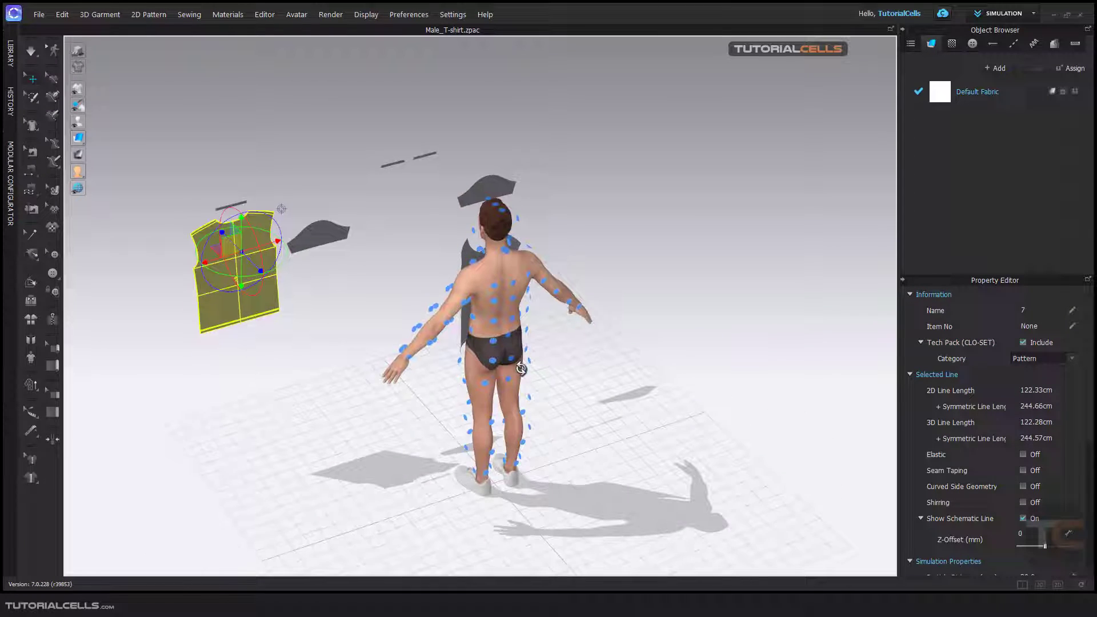
pyautogui.click(510, 318)
pyautogui.click(448, 341)
pyautogui.moveTo(398, 332)
pyautogui.mouseDown(button='right')
pyautogui.moveTo(659, 378)
pyautogui.moveTo(449, 340)
pyautogui.moveTo(648, 348)
pyautogui.moveTo(455, 351)
pyautogui.moveTo(664, 363)
pyautogui.mouseUp(button='right')
pyautogui.scroll(1, 501, 307)
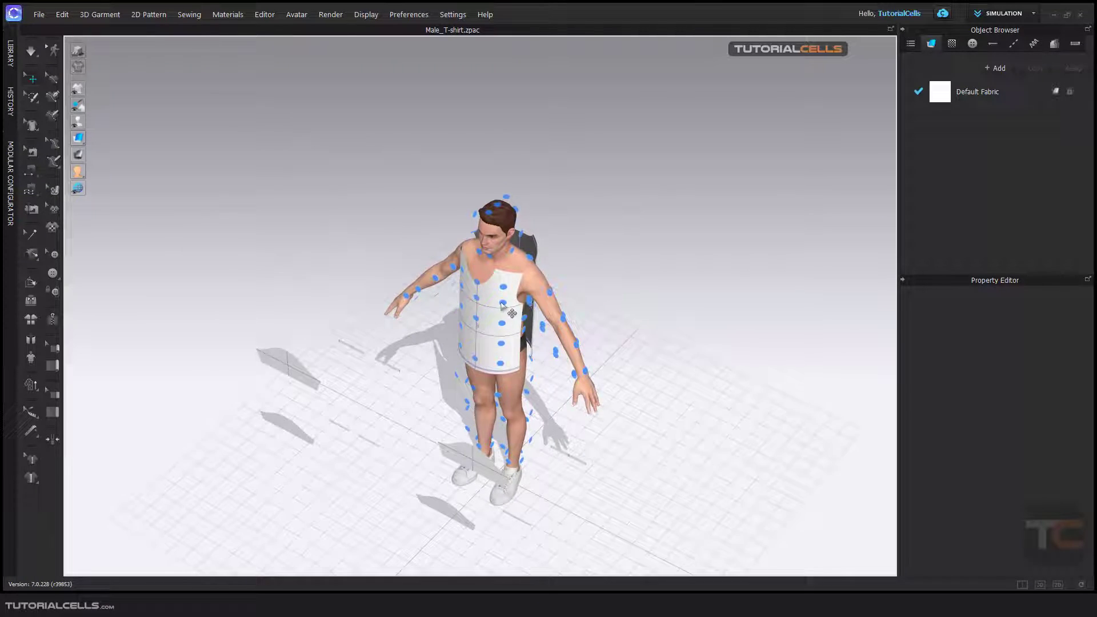
# Wrap the two sleeve pieces around the avatar's upper arms
pyautogui.moveTo(502, 307); pyautogui.dragTo(502, 291, button='right')
pyautogui.click(479, 428)
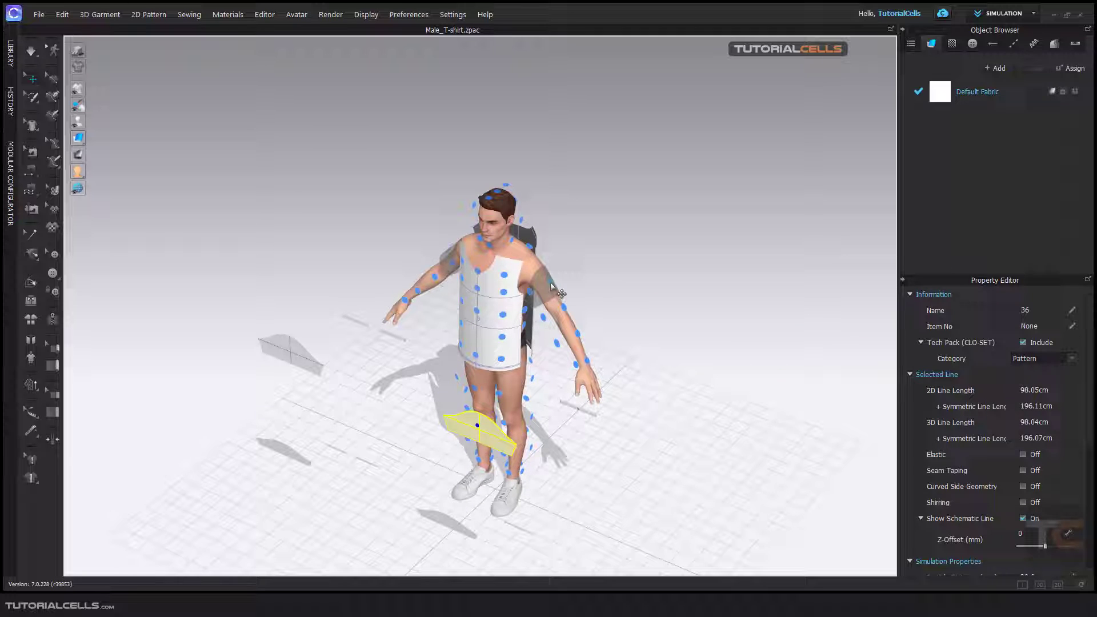
pyautogui.click(550, 282)
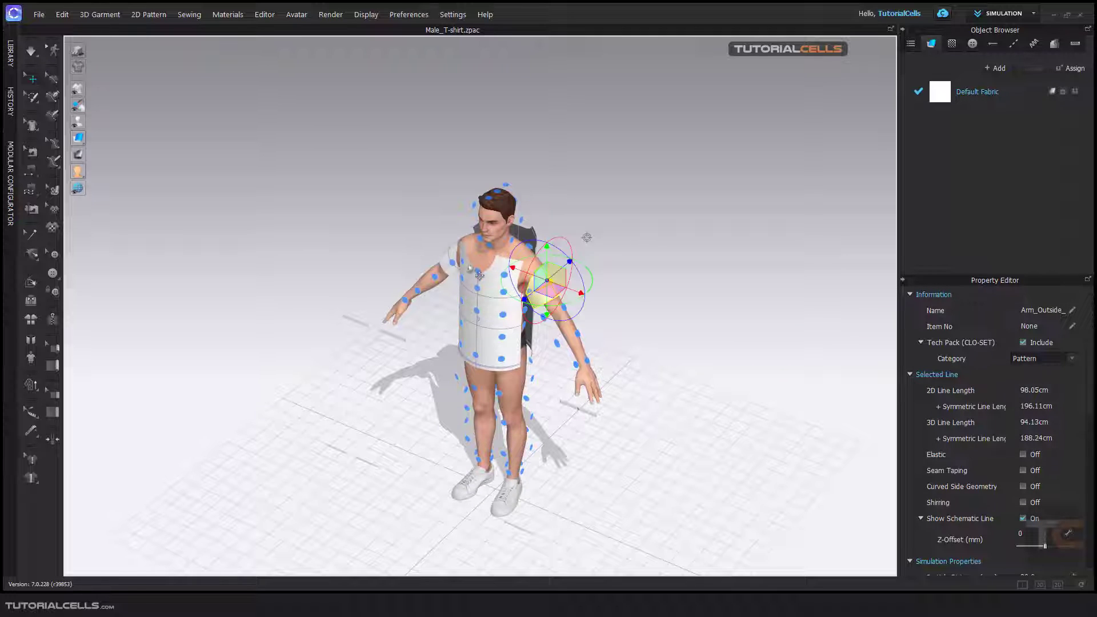
pyautogui.moveTo(626, 358)
pyautogui.mouseDown(button='right')
pyautogui.moveTo(673, 326)
pyautogui.moveTo(728, 334)
pyautogui.mouseUp(button='right')
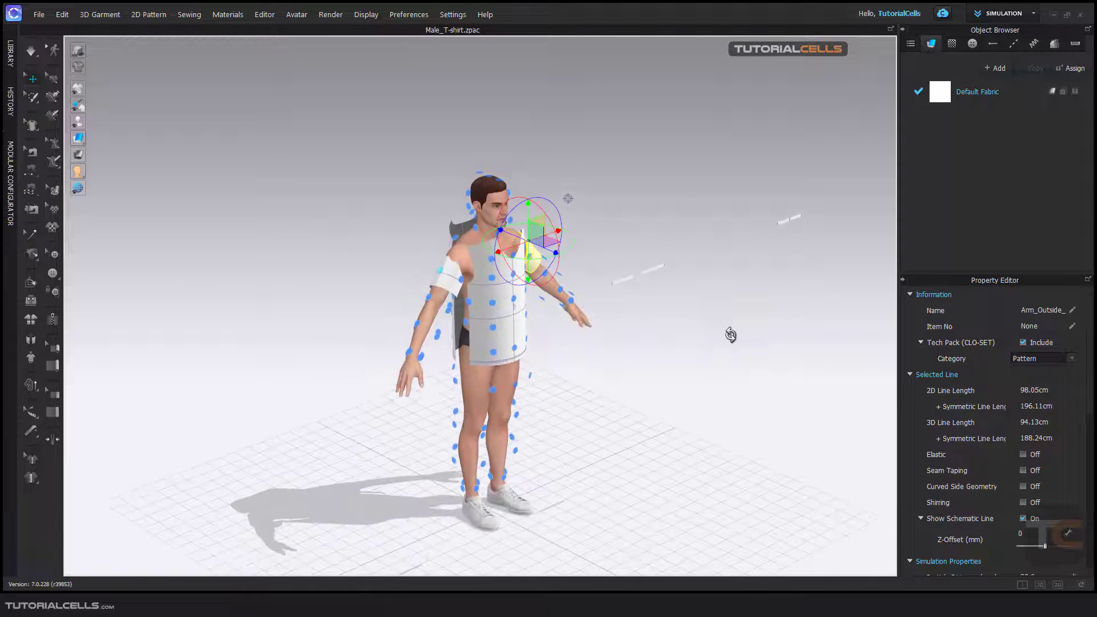
pyautogui.click(452, 282)
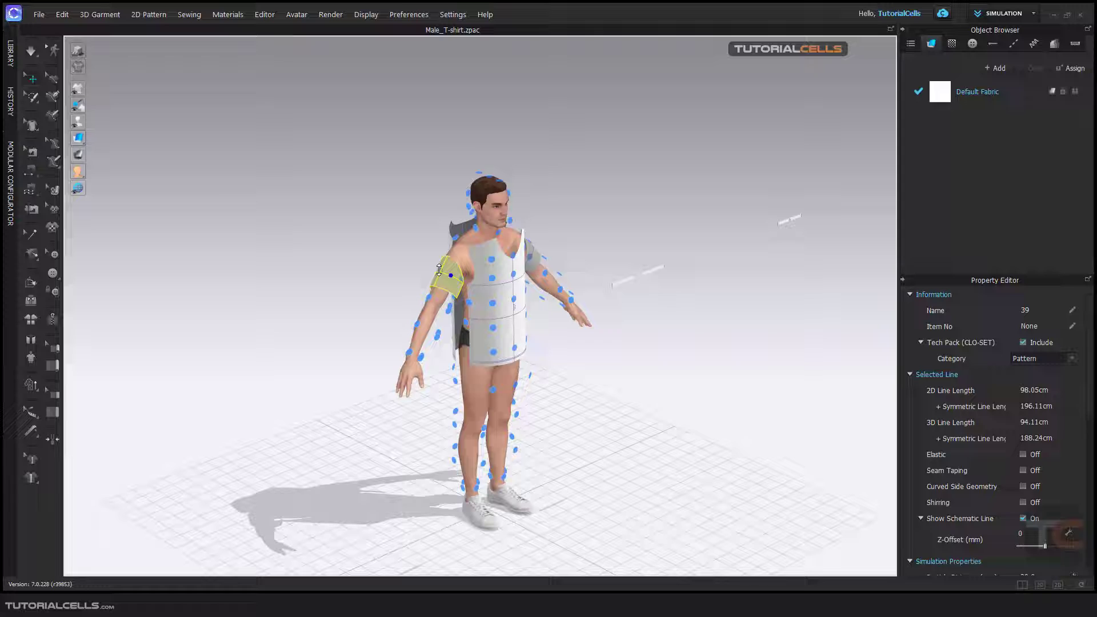
pyautogui.click(439, 270)
pyautogui.moveTo(622, 396); pyautogui.dragTo(568, 387, button='right')
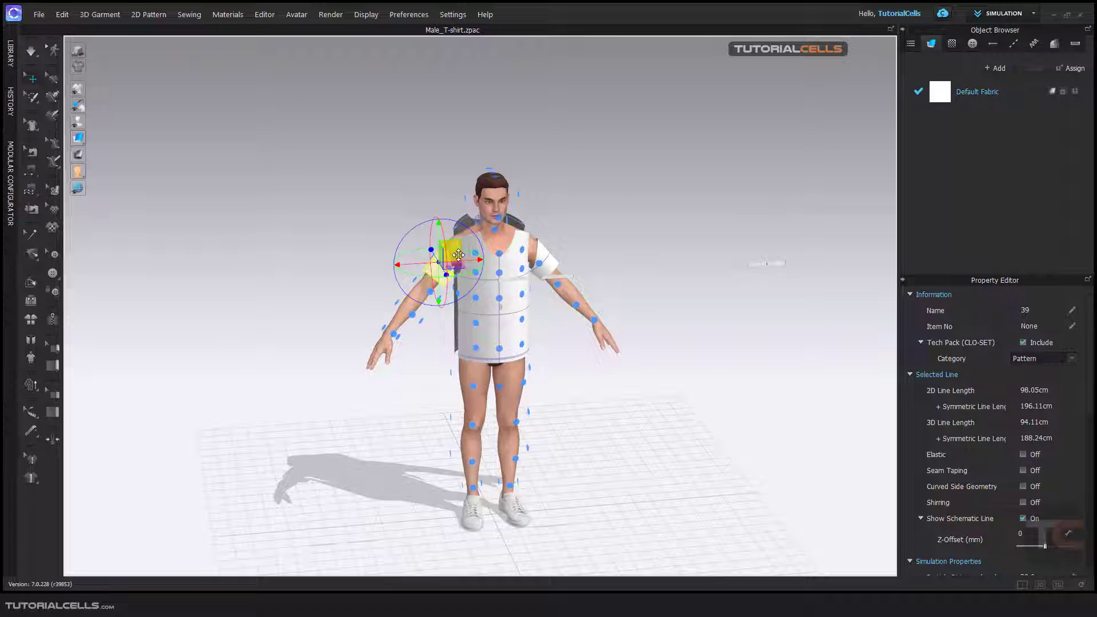
pyautogui.moveTo(637, 392); pyautogui.dragTo(574, 406, button='right')
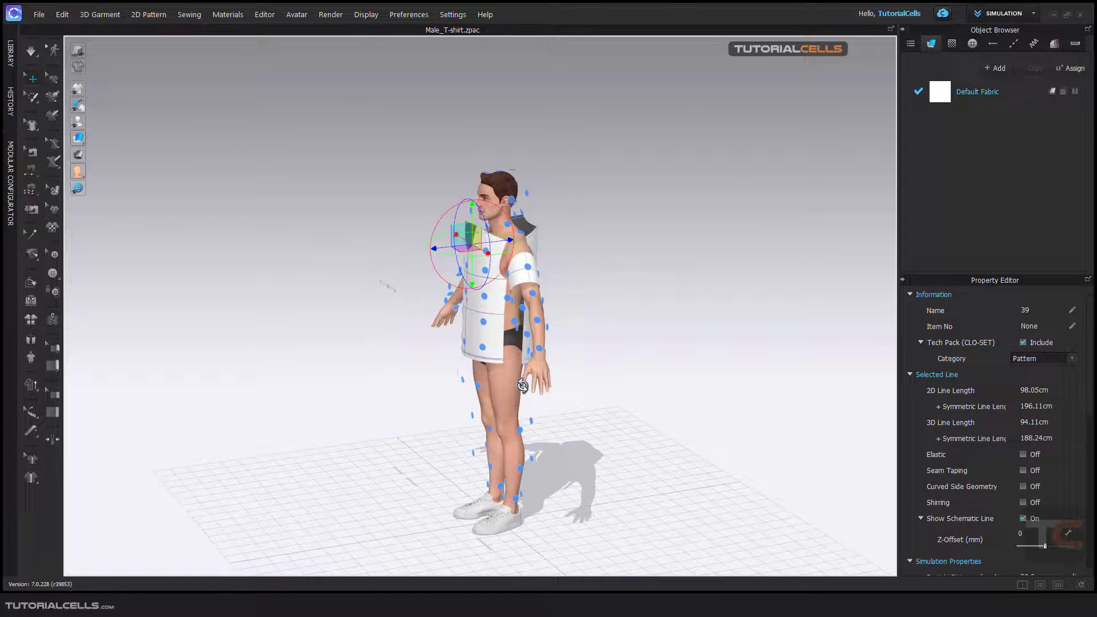
# Place the collar piece on the neck arrangement point so it encircles the neck
pyautogui.click(371, 314)
pyautogui.moveTo(517, 258)
pyautogui.mouseDown(button='right')
pyautogui.moveTo(473, 212)
pyautogui.moveTo(422, 310)
pyautogui.mouseUp(button='right')
pyautogui.click(472, 212)
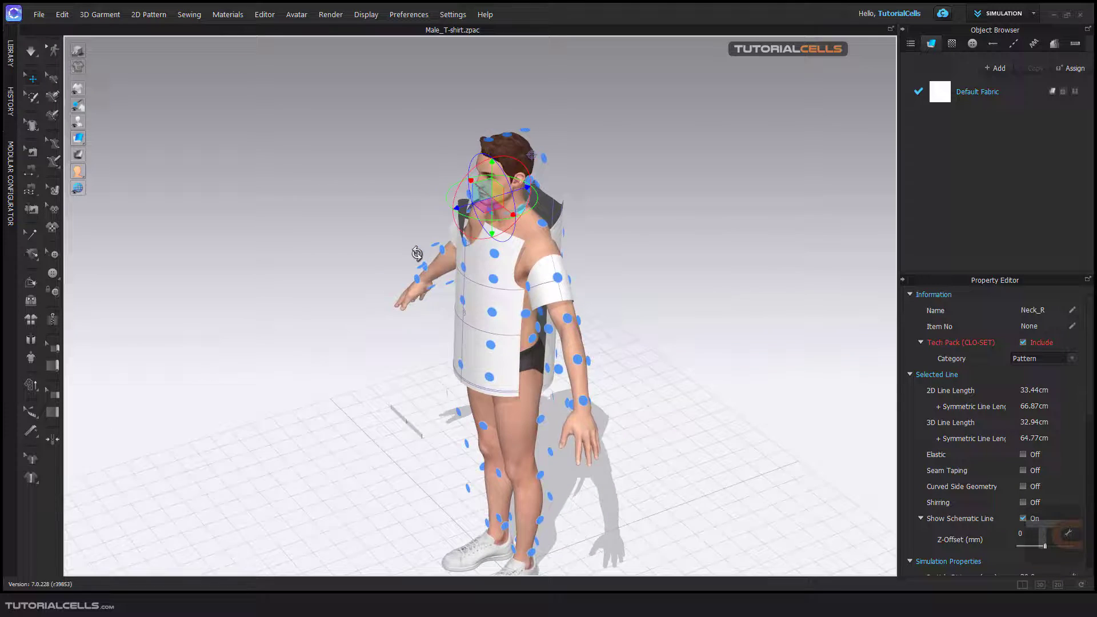
pyautogui.click(499, 457)
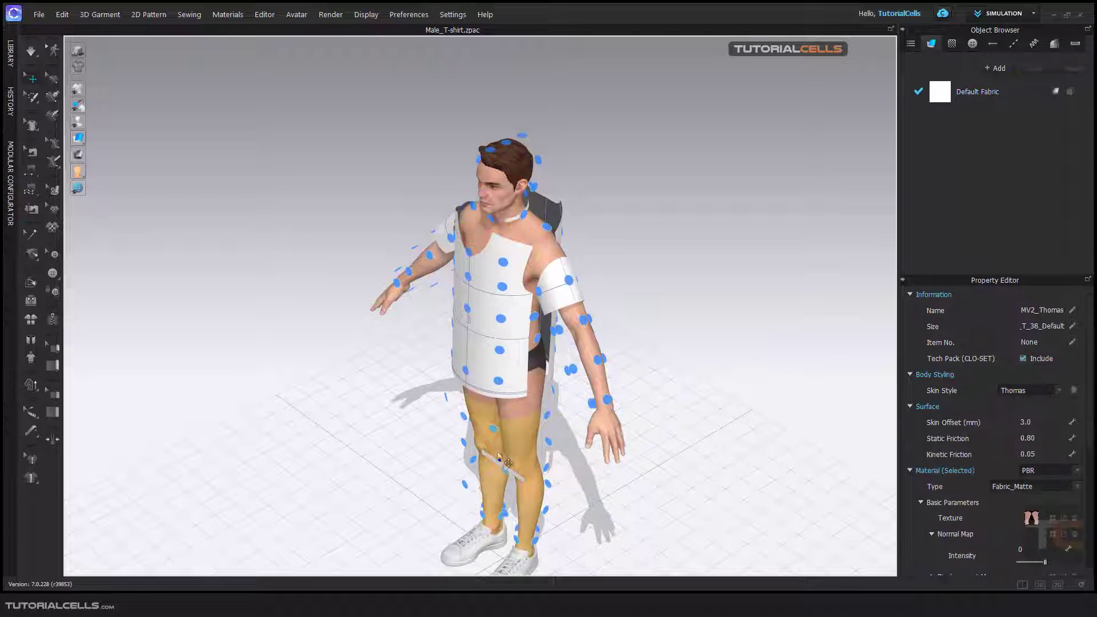
pyautogui.moveTo(499, 487); pyautogui.dragTo(531, 282, button='right')
pyautogui.click(530, 284)
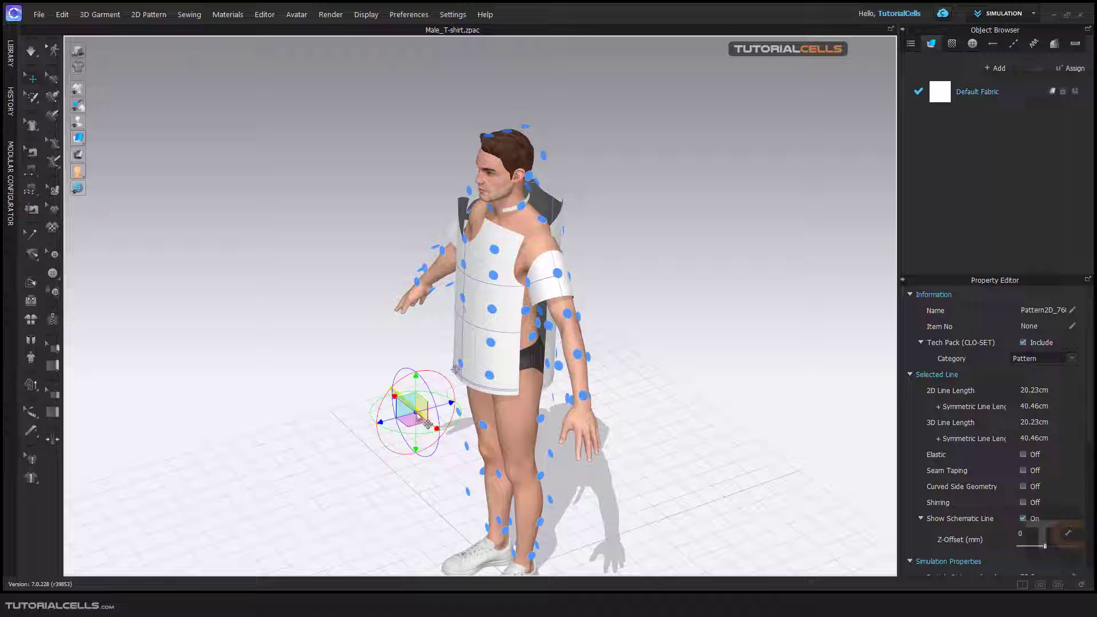
pyautogui.click(529, 210)
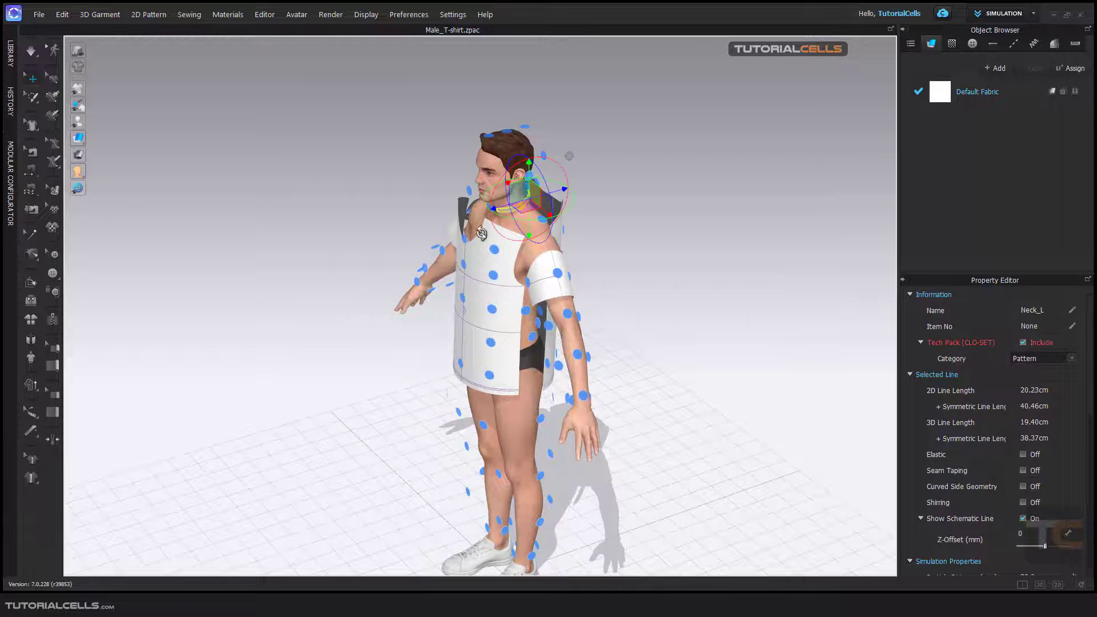
pyautogui.moveTo(529, 210)
pyautogui.mouseDown(button='right')
pyautogui.moveTo(642, 242)
pyautogui.moveTo(612, 237)
pyautogui.moveTo(607, 215)
pyautogui.moveTo(549, 197)
pyautogui.moveTo(560, 263)
pyautogui.mouseUp(button='right')
pyautogui.click(629, 246)
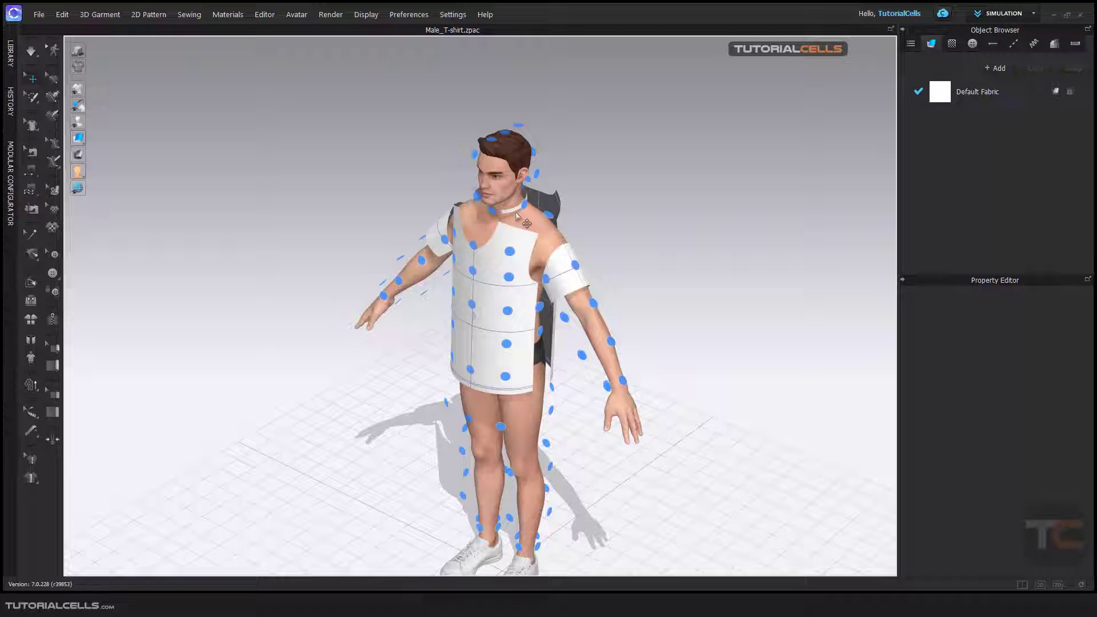
pyautogui.moveTo(554, 194); pyautogui.dragTo(537, 232, button='right')
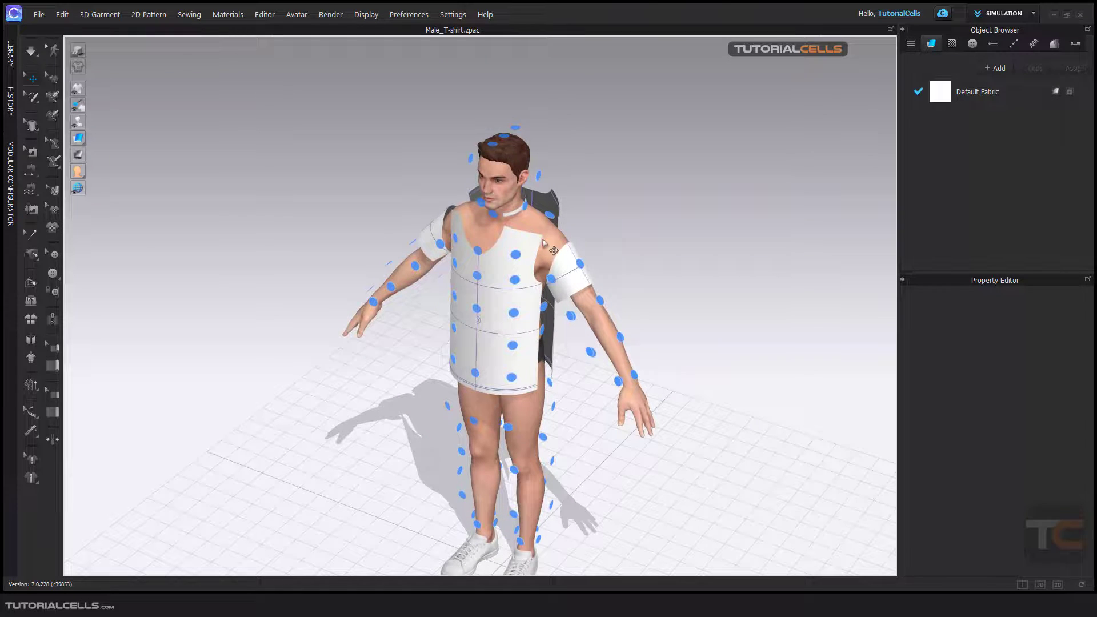
# Select the front torso panel and browse its arrangement point list in Property Editor
pyautogui.click(501, 281)
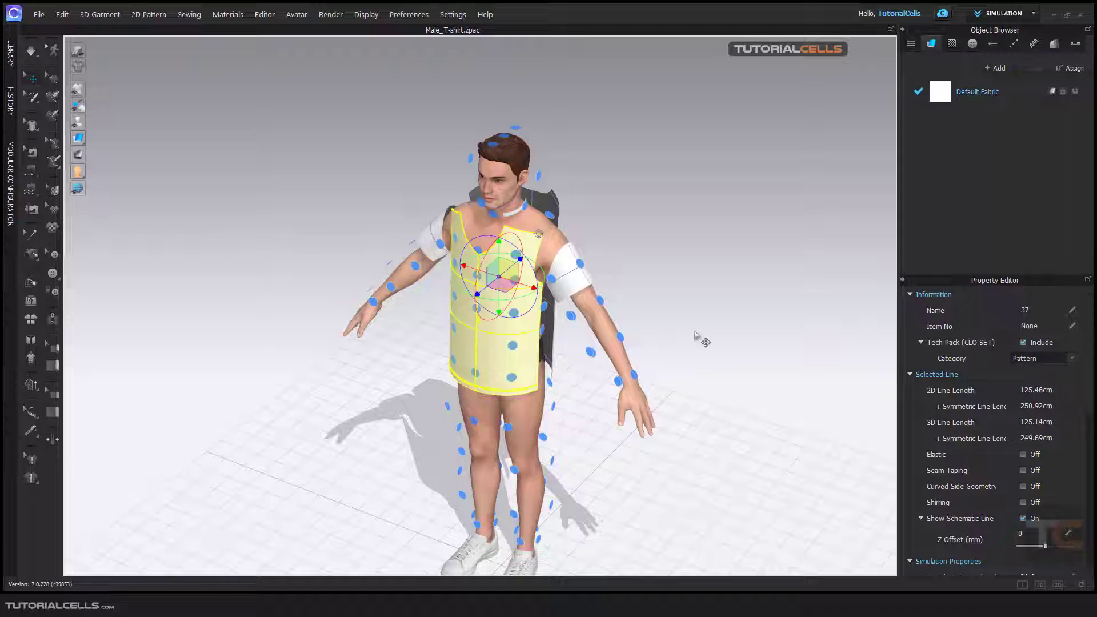
pyautogui.moveTo(697, 336)
pyautogui.mouseDown(button='right')
pyautogui.moveTo(688, 320)
pyautogui.moveTo(735, 328)
pyautogui.mouseUp(button='right')
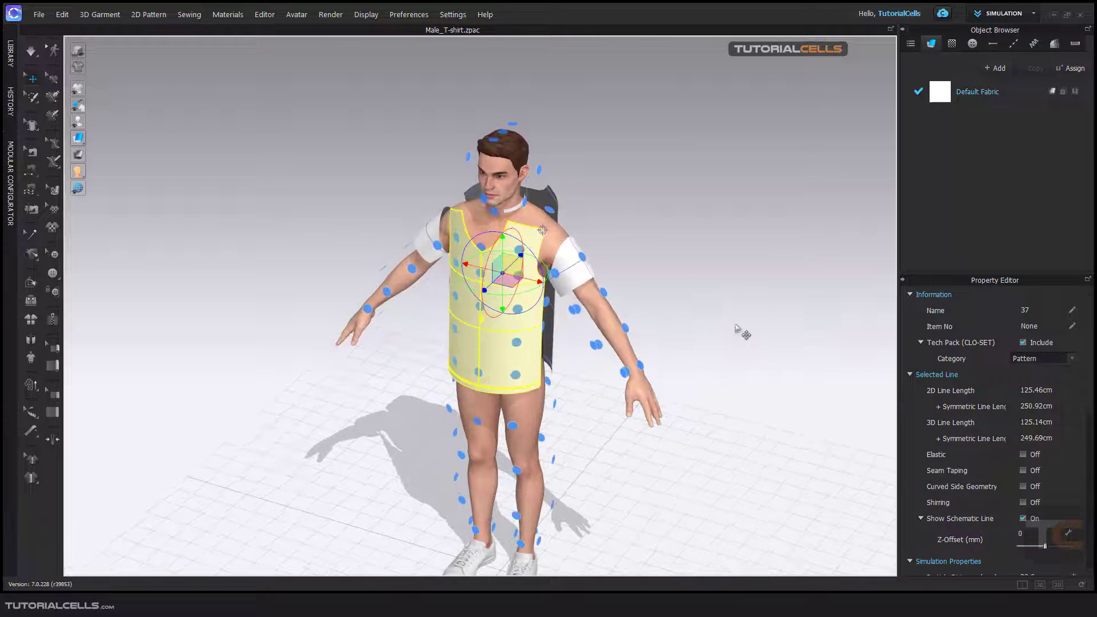
pyautogui.moveTo(944, 273); pyautogui.dragTo(941, 236)
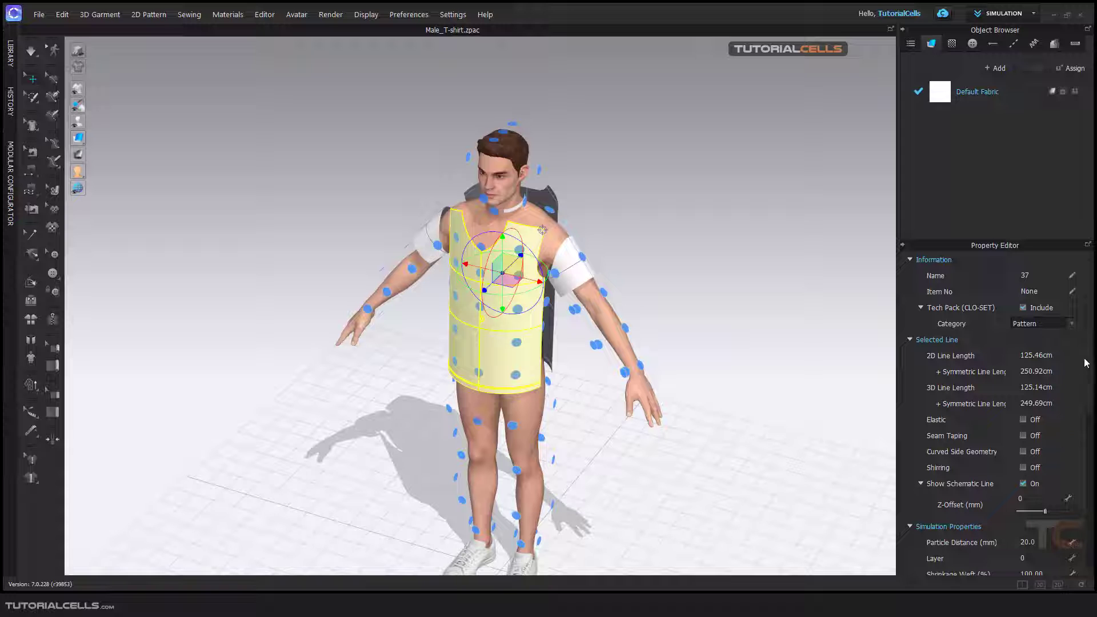
pyautogui.scroll(-2, 995, 381)
pyautogui.scroll(-2, 994, 380)
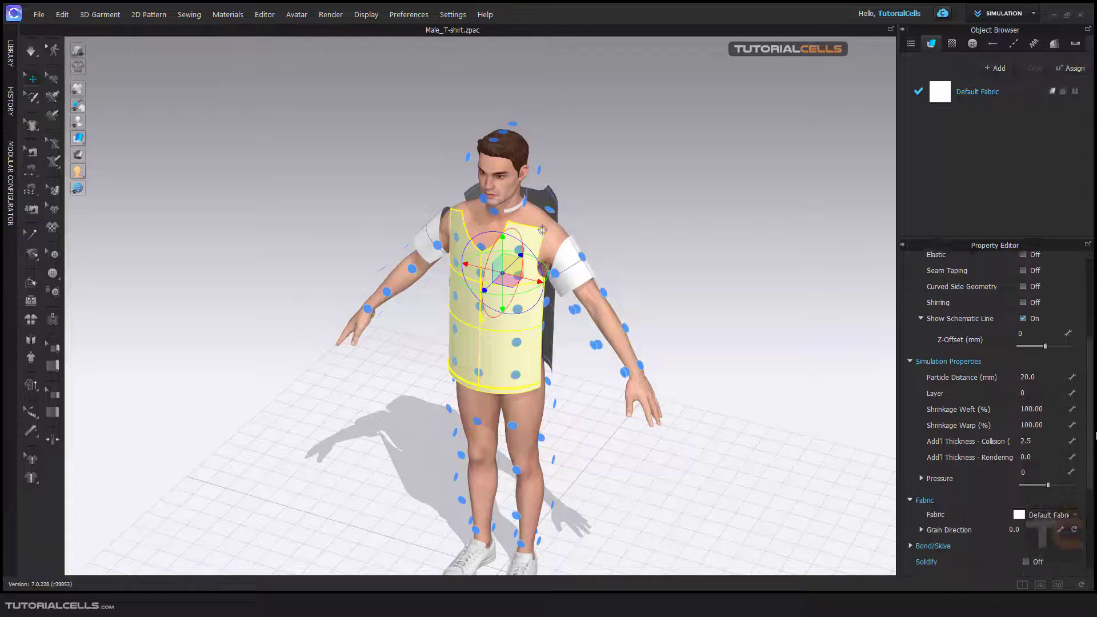
pyautogui.scroll(-2, 995, 381)
pyautogui.scroll(-2, 995, 381)
pyautogui.scroll(-1, 994, 412)
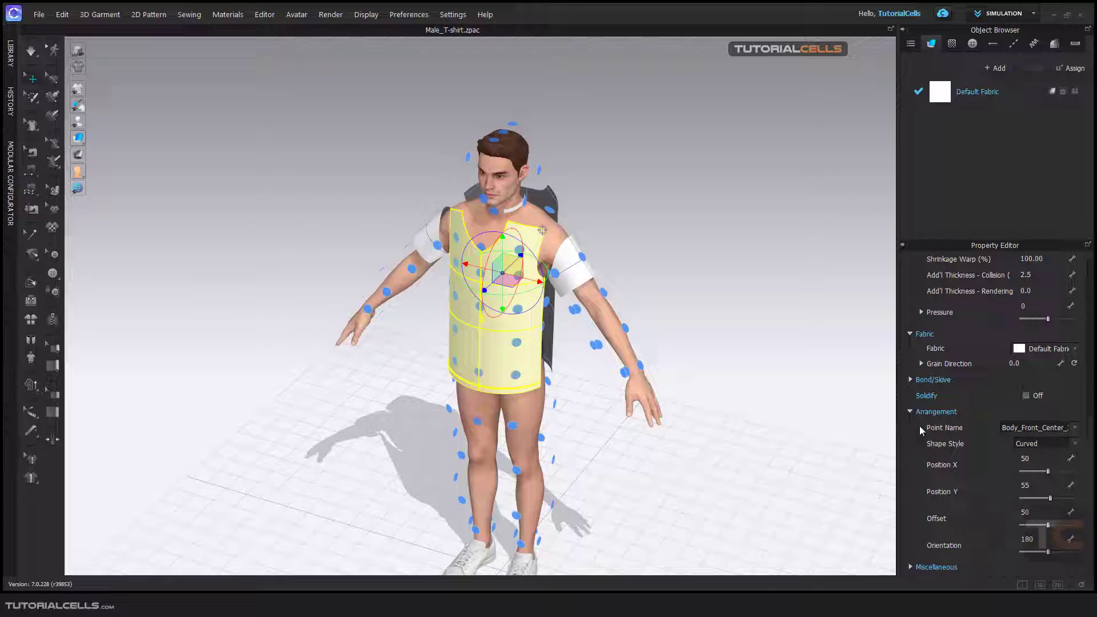
pyautogui.click(1068, 431)
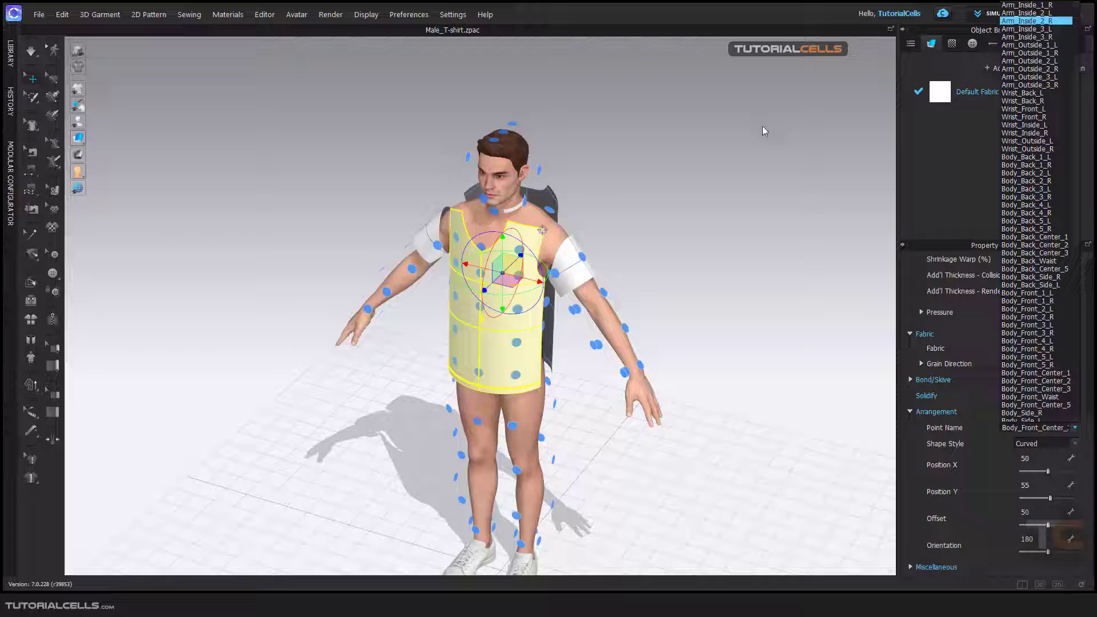
pyautogui.click(725, 170)
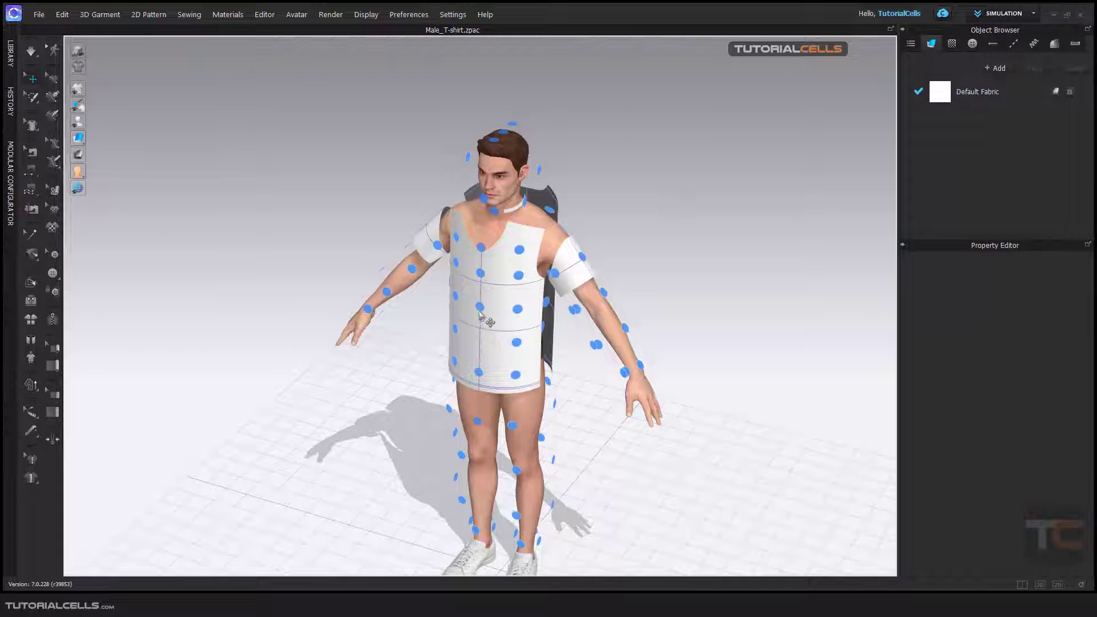
pyautogui.click(488, 344)
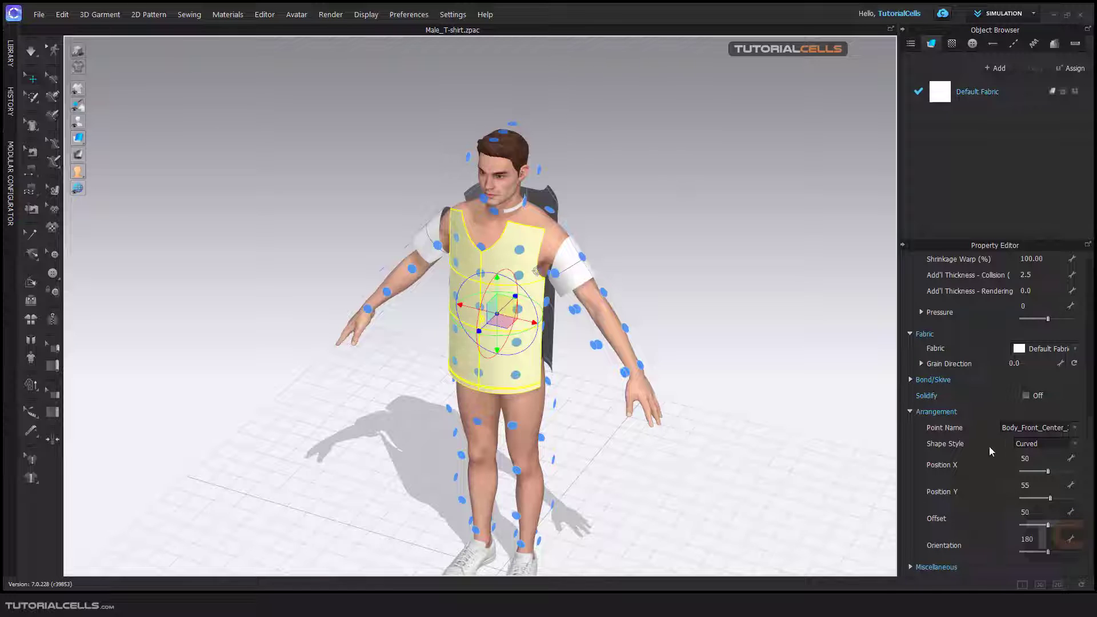
# Toggle Shape Style to Flat then Curved, and set Position X 51, Y 57, Offset 62
pyautogui.click(1066, 443)
pyautogui.click(1052, 455)
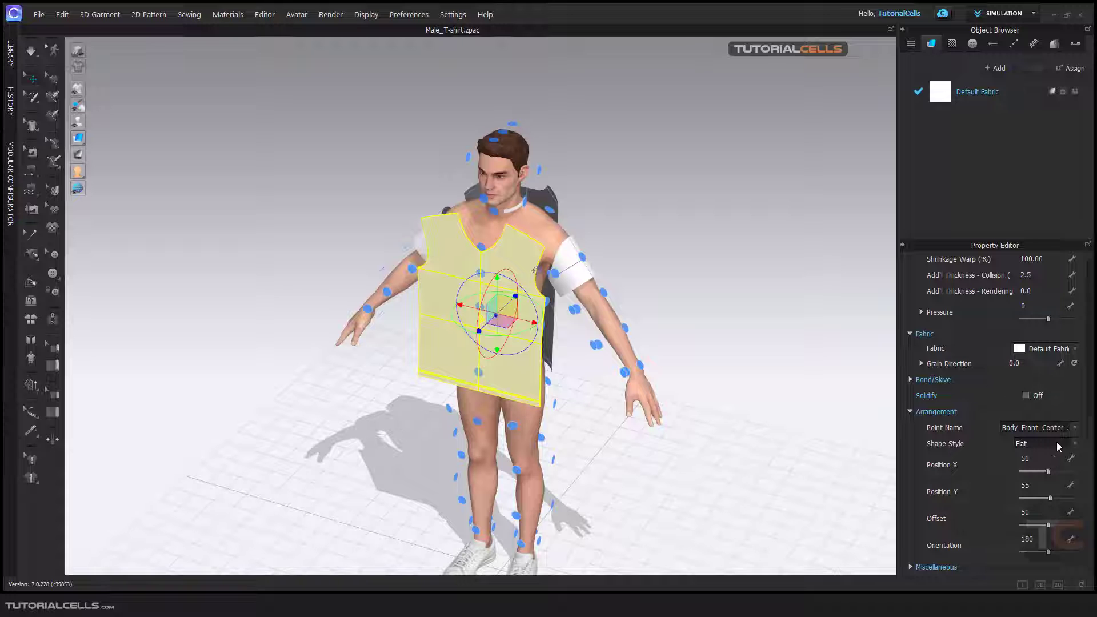
pyautogui.click(1076, 444)
pyautogui.click(1045, 461)
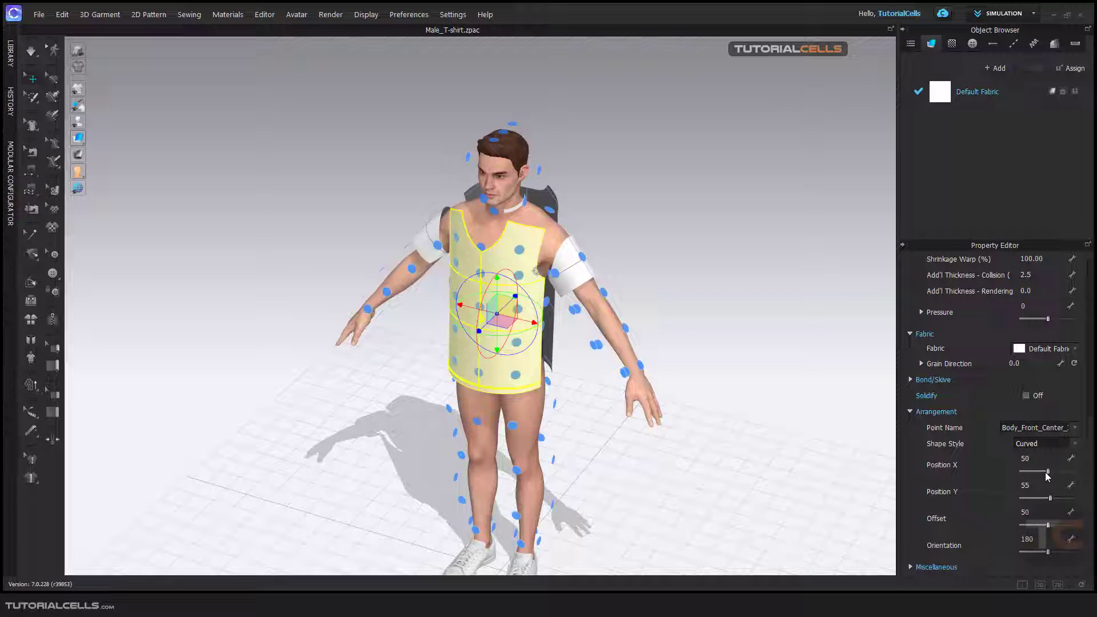
pyautogui.moveTo(1046, 476); pyautogui.dragTo(1050, 474)
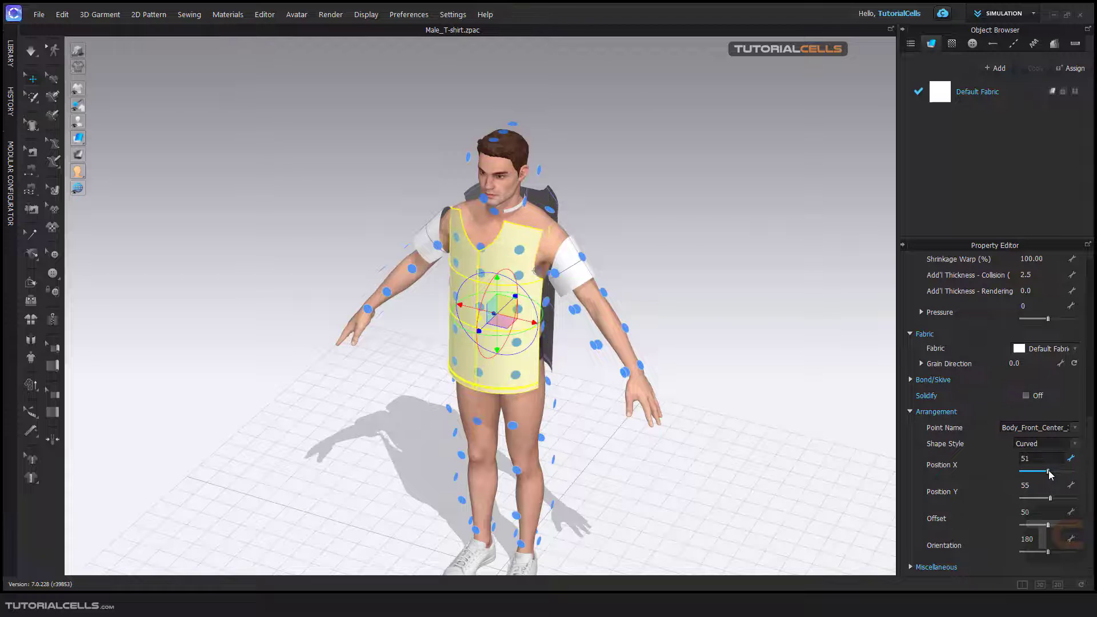
pyautogui.moveTo(1049, 498); pyautogui.dragTo(1047, 556)
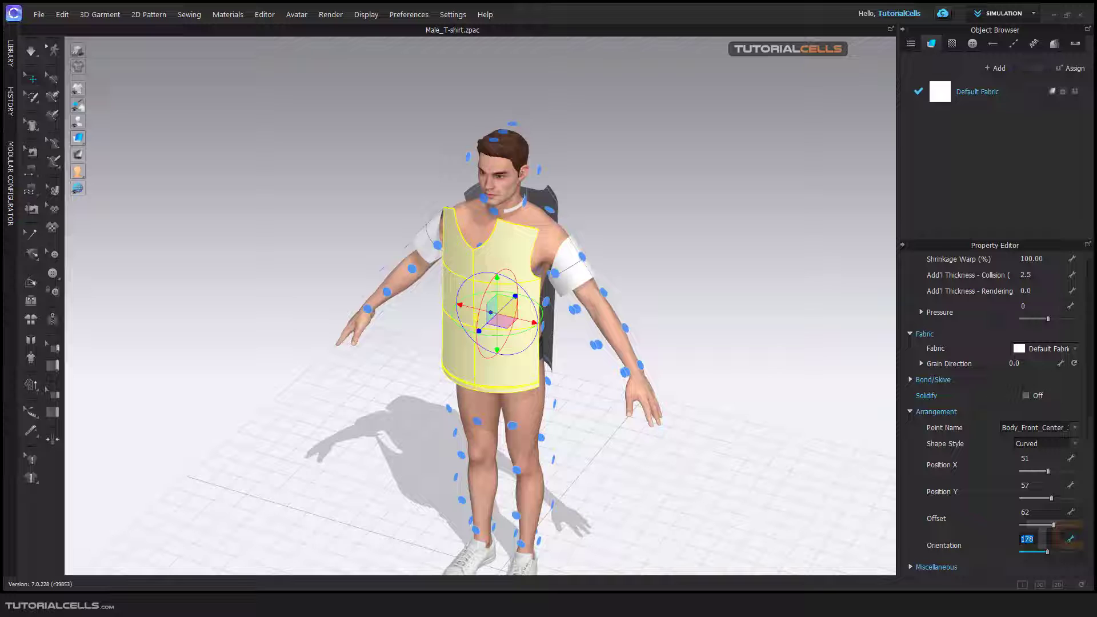
pyautogui.press('Return')
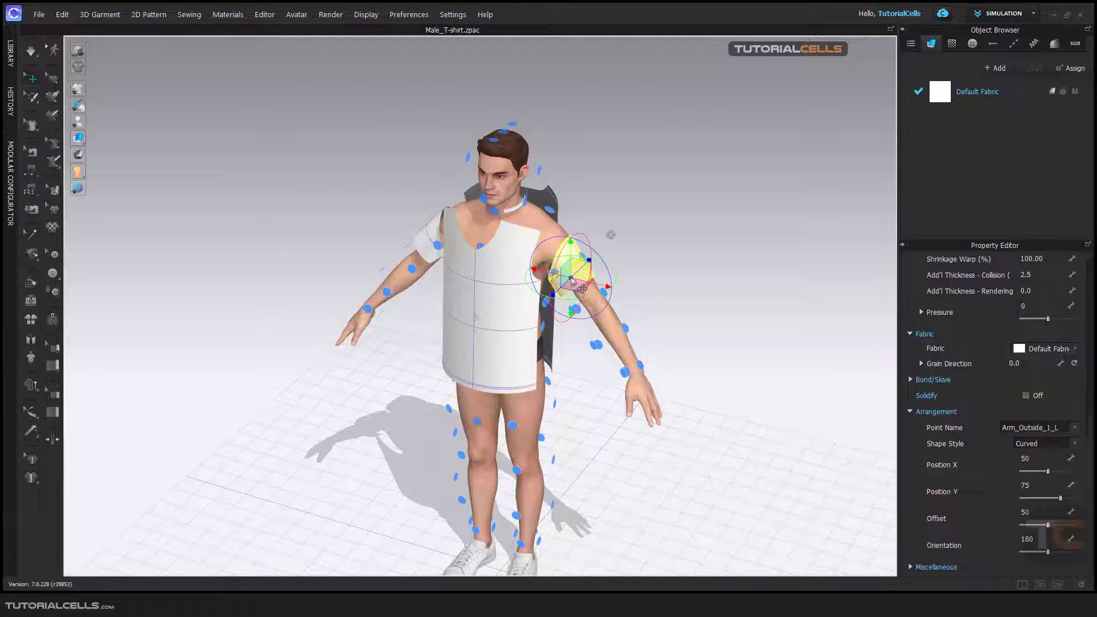
pyautogui.click(580, 288)
pyautogui.moveTo(1089, 429)
pyautogui.mouseDown()
pyautogui.moveTo(1090, 348)
pyautogui.moveTo(1089, 429)
pyautogui.mouseUp()
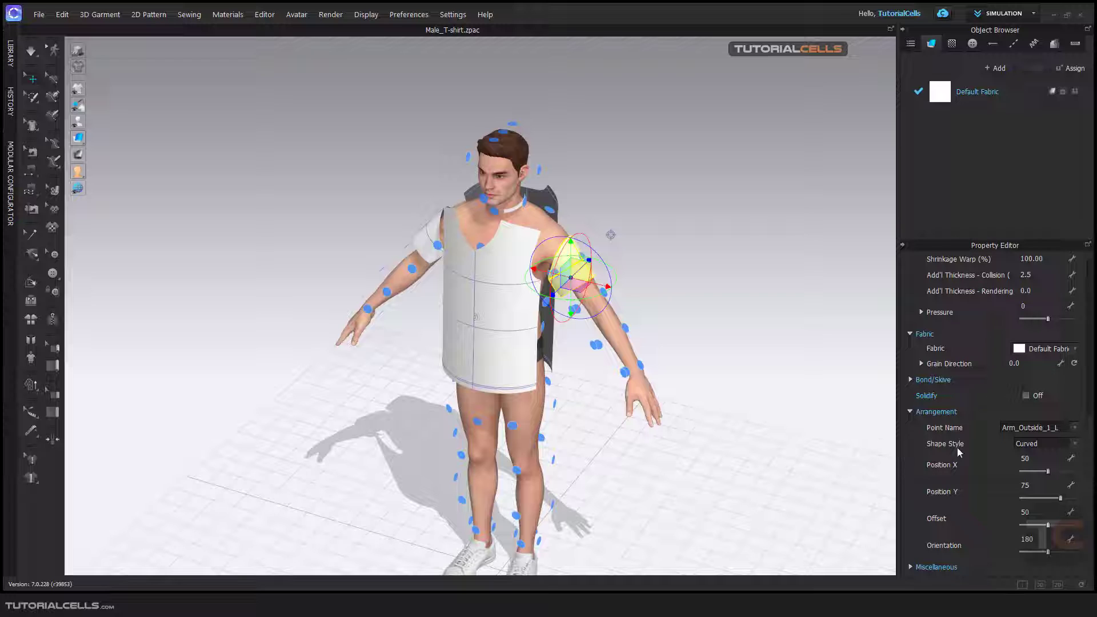
# View Default Fabric properties, then reselect the front torso panel to show its arrangement values
pyautogui.click(965, 101)
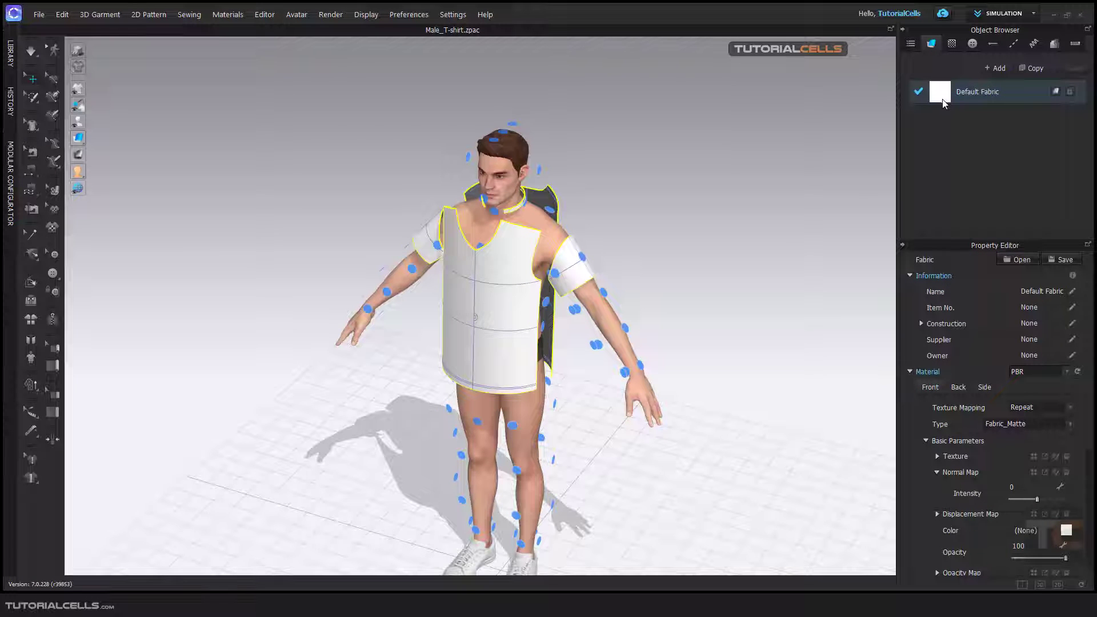
pyautogui.scroll(-3, 1092, 363)
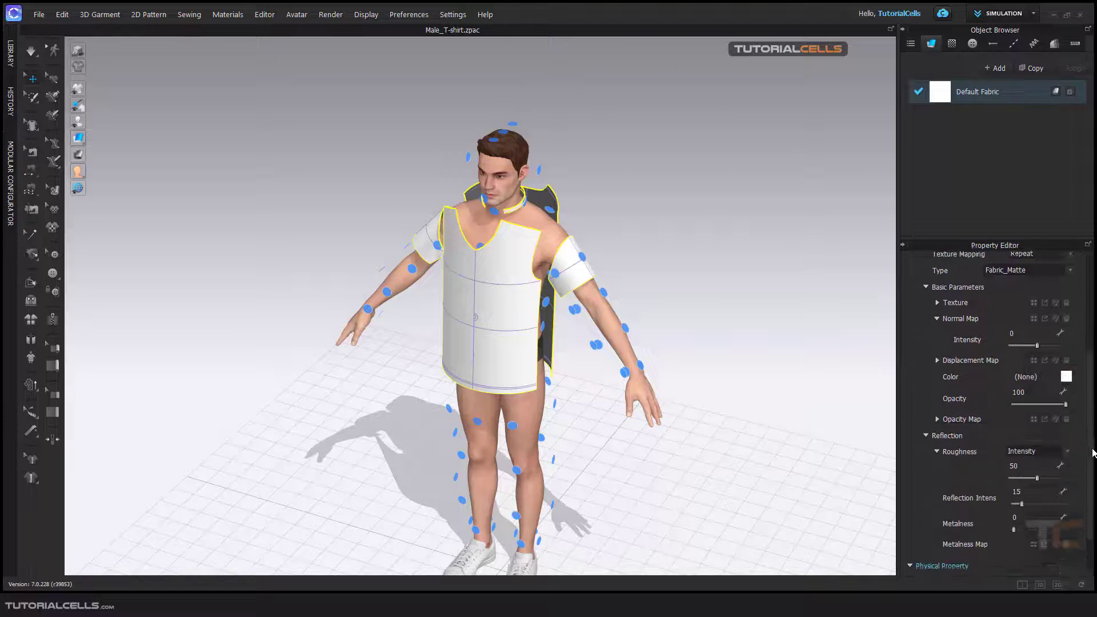
pyautogui.scroll(-2, 1091, 363)
pyautogui.scroll(5, 1091, 364)
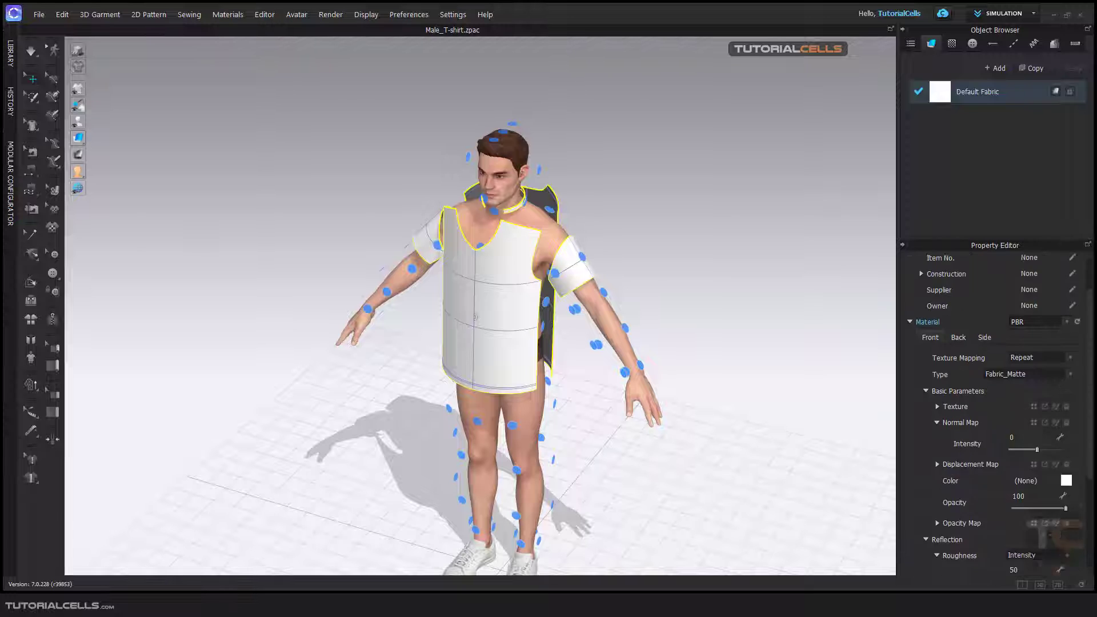
pyautogui.click(493, 272)
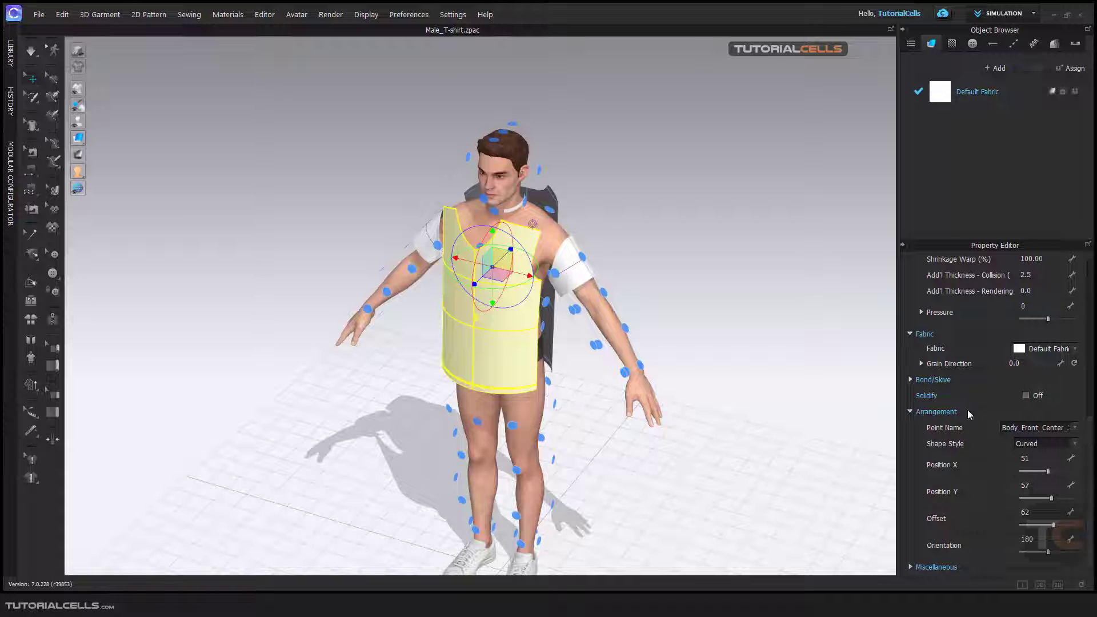
# Set the left sleeve to Position X 46, Y 80, Offset 63, Orientation 180
pyautogui.click(570, 273)
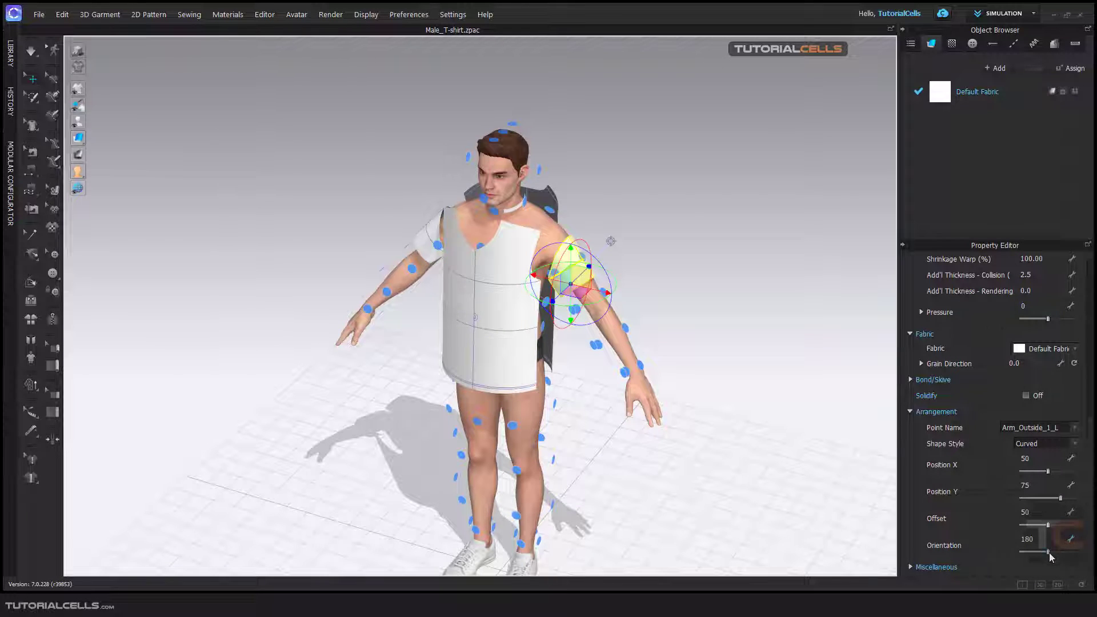
pyautogui.moveTo(1048, 551); pyautogui.dragTo(1054, 525)
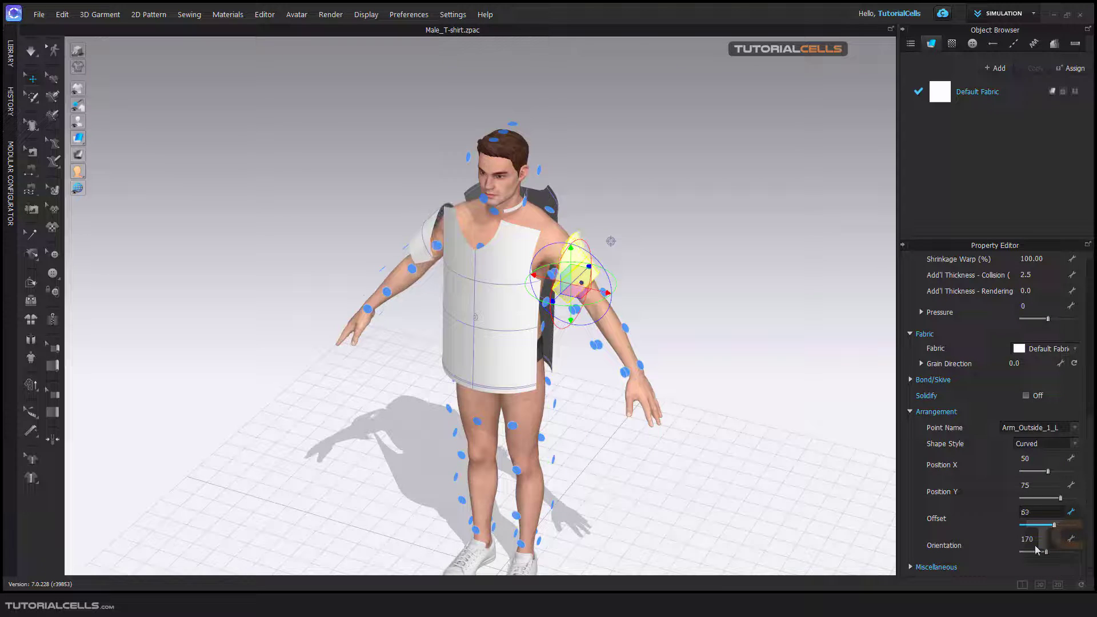
pyautogui.click(1036, 550)
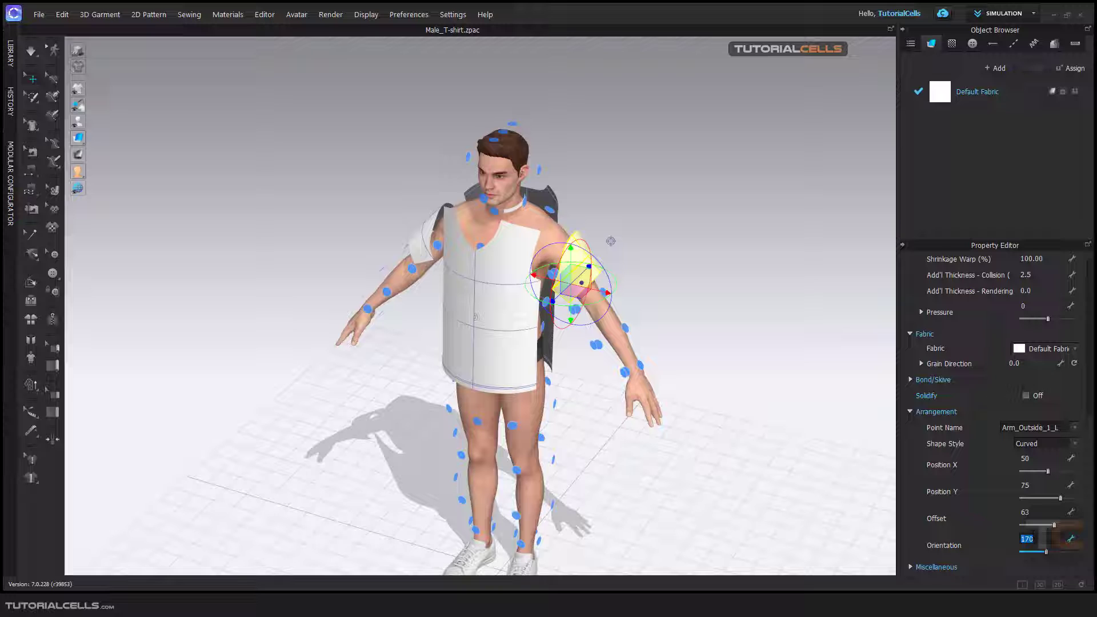
pyautogui.write('180')
pyautogui.press('Return')
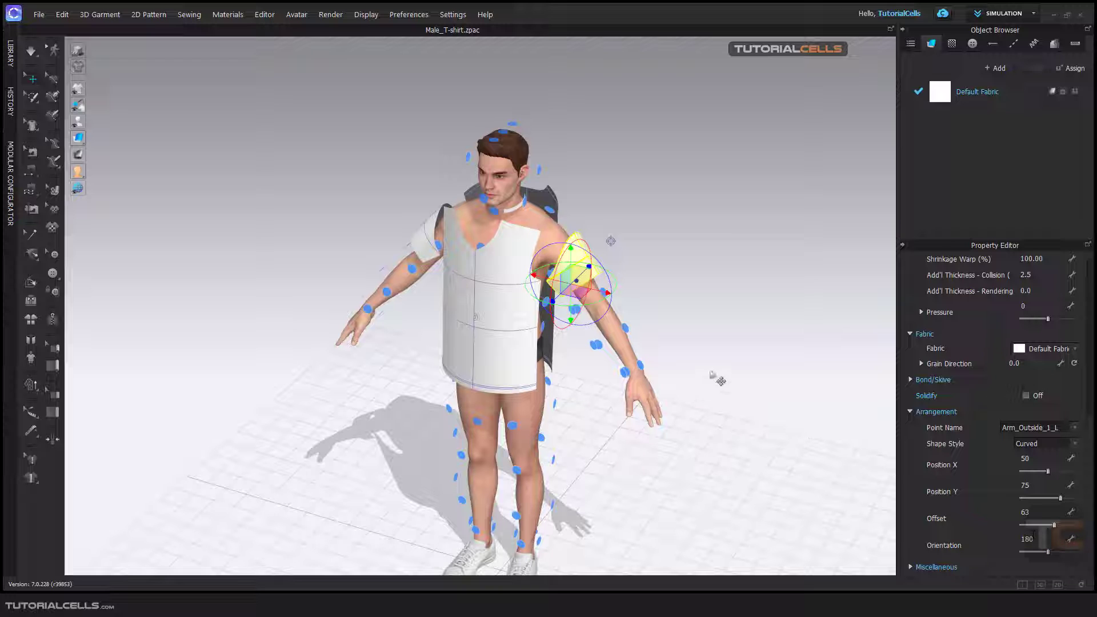
pyautogui.moveTo(1049, 474); pyautogui.dragTo(1045, 474)
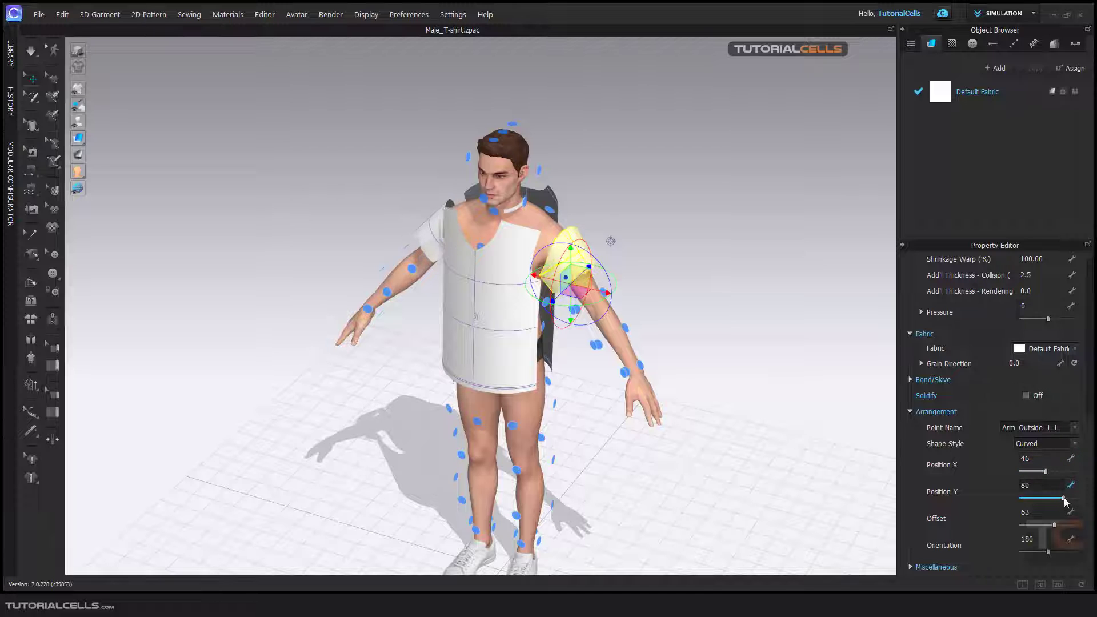
pyautogui.click(754, 344)
pyautogui.moveTo(755, 344)
pyautogui.mouseDown(button='right')
pyautogui.moveTo(518, 303)
pyautogui.moveTo(534, 302)
pyautogui.mouseUp(button='right')
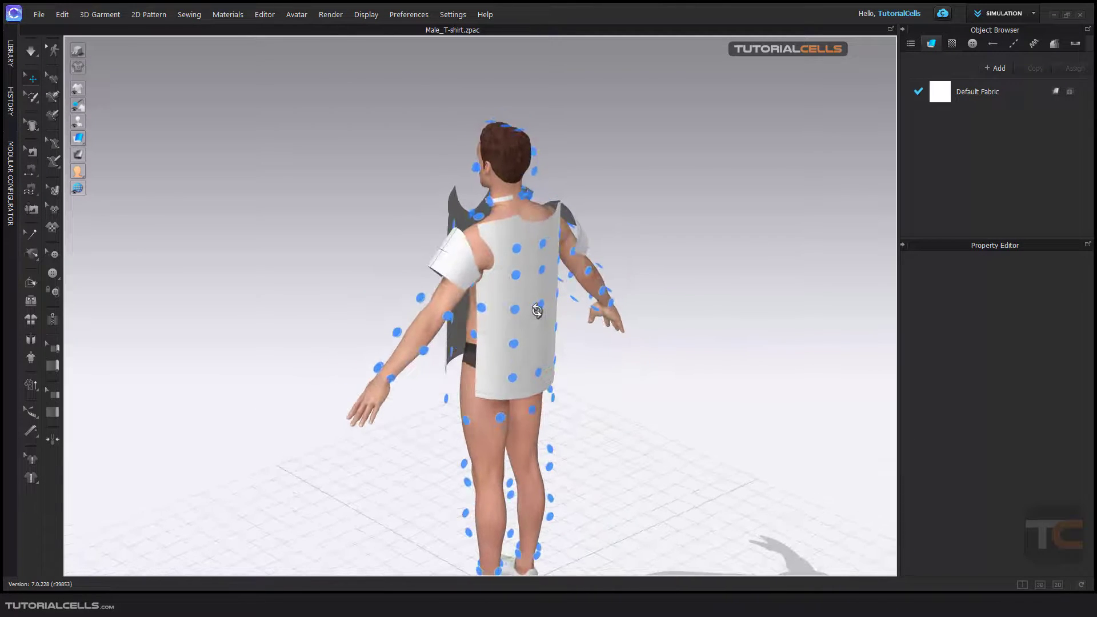
# Pull the back torso panel off the avatar and snap it to Body_Back_Center_3
pyautogui.click(531, 296)
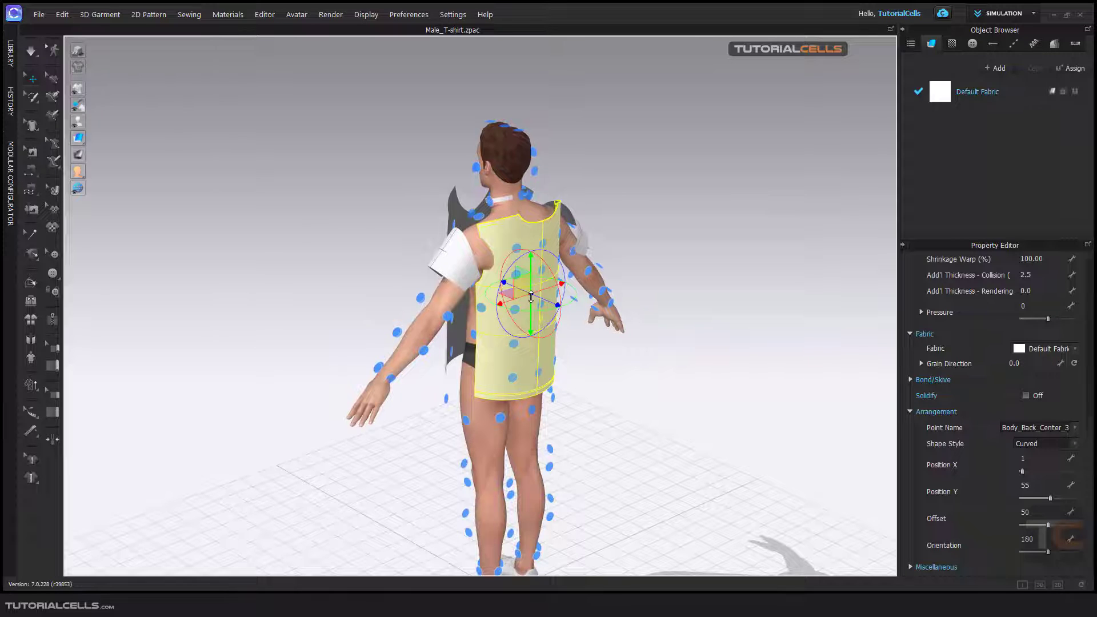
pyautogui.moveTo(544, 300); pyautogui.dragTo(690, 360)
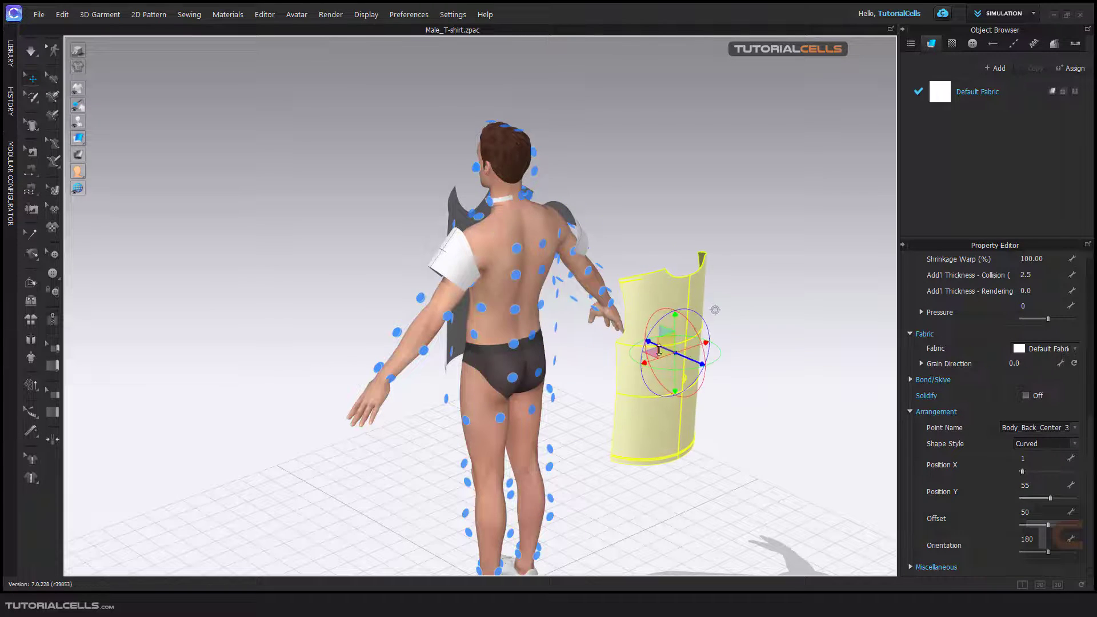
pyautogui.click(523, 352)
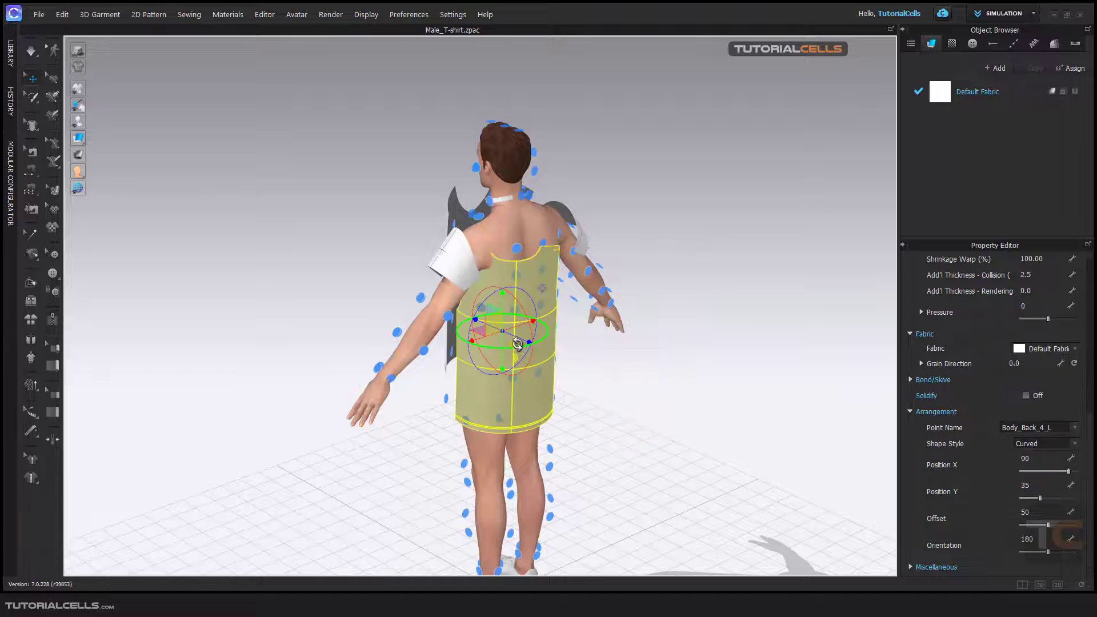
pyautogui.moveTo(524, 351)
pyautogui.mouseDown(button='right')
pyautogui.moveTo(462, 352)
pyautogui.moveTo(489, 355)
pyautogui.mouseUp(button='right')
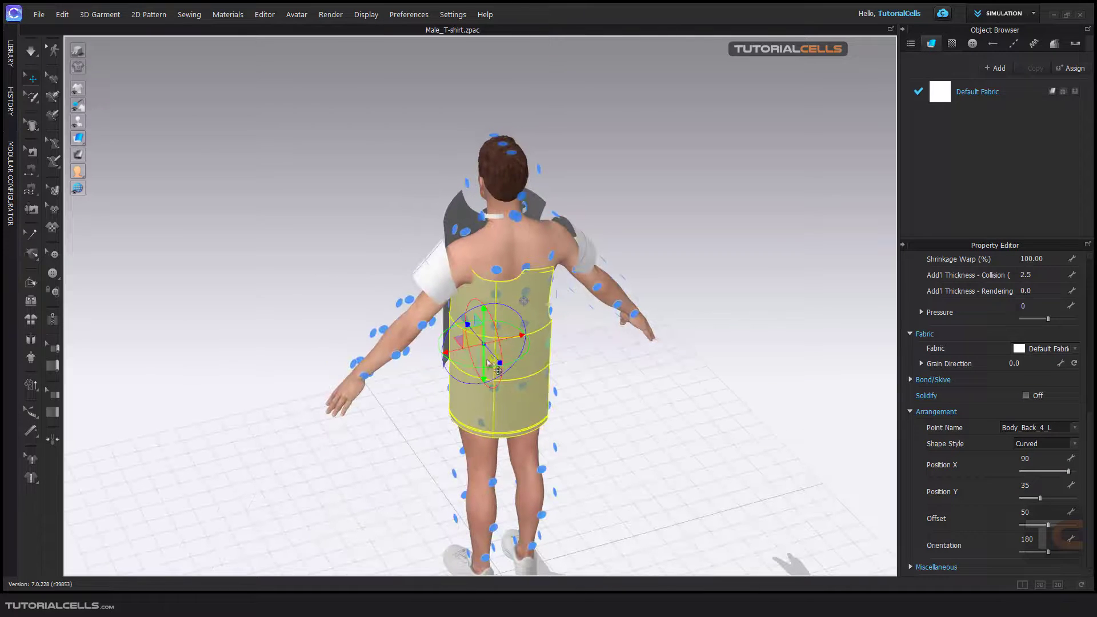
pyautogui.moveTo(492, 344); pyautogui.dragTo(588, 413)
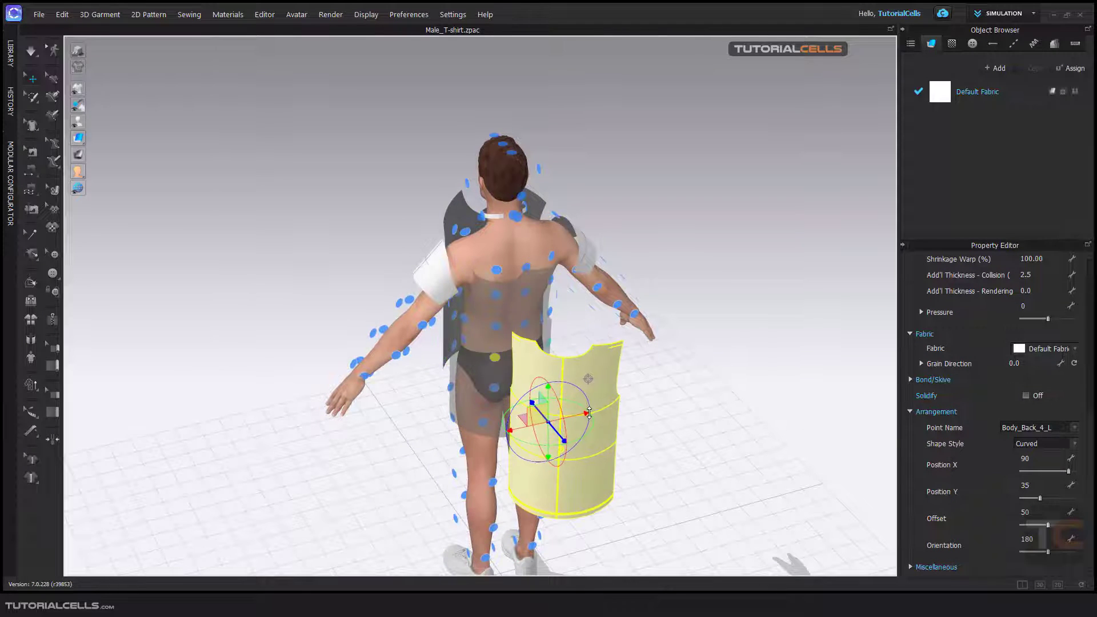
pyautogui.click(525, 326)
pyautogui.moveTo(534, 332)
pyautogui.mouseDown(button='right')
pyautogui.moveTo(612, 368)
pyautogui.moveTo(640, 367)
pyautogui.mouseUp(button='right')
pyautogui.click(682, 261)
pyautogui.moveTo(497, 270)
pyautogui.mouseDown(button='right')
pyautogui.moveTo(688, 277)
pyautogui.moveTo(691, 300)
pyautogui.mouseUp(button='right')
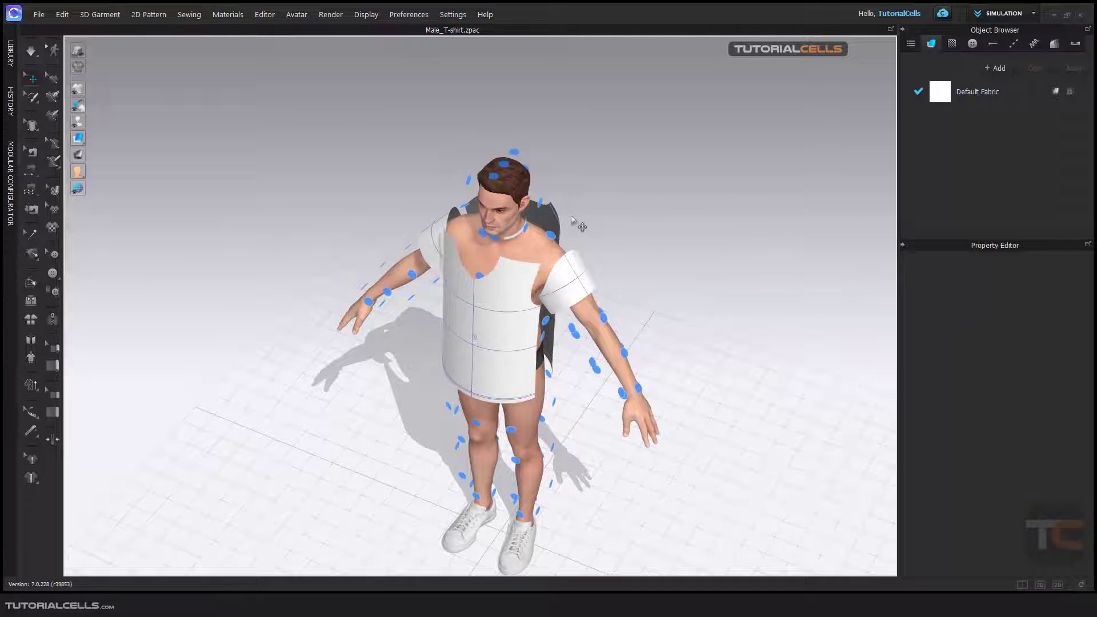
pyautogui.moveTo(585, 256); pyautogui.dragTo(606, 278, button='right')
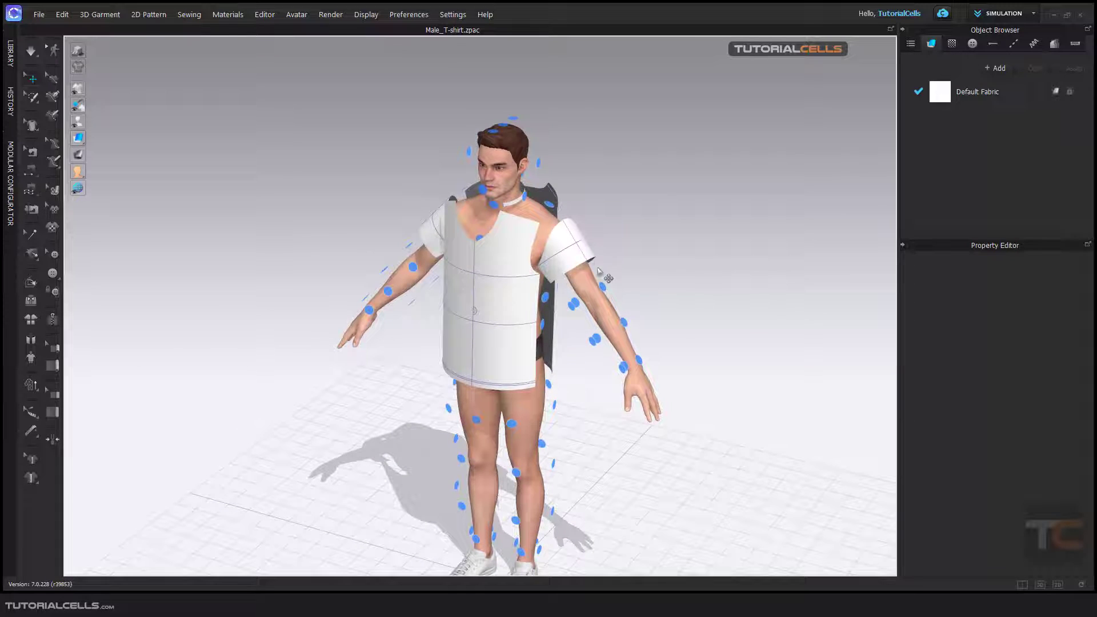